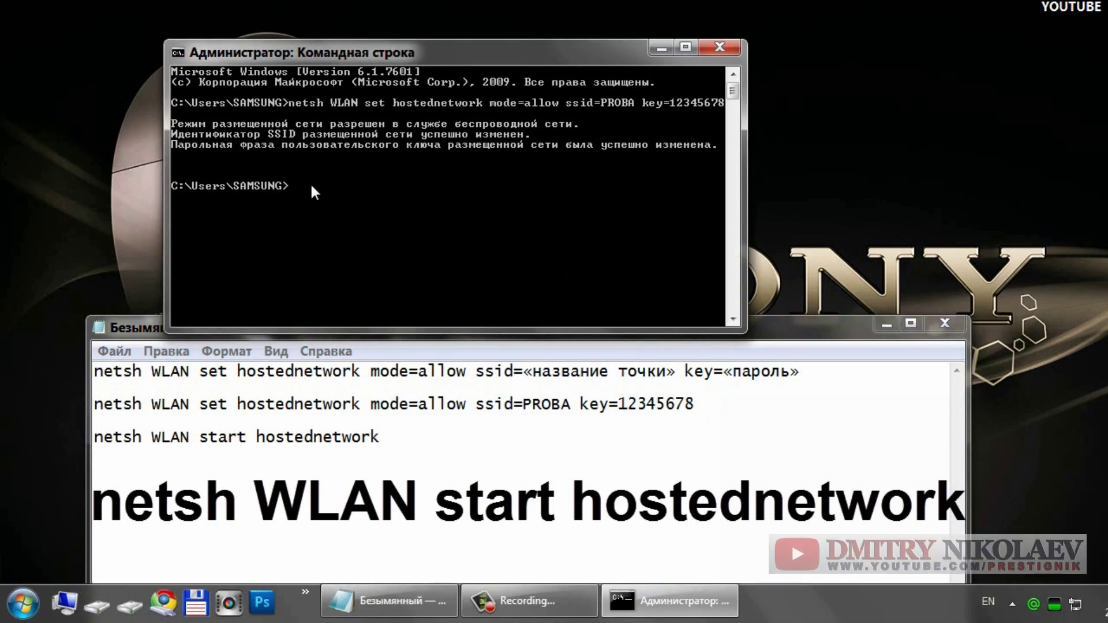
Step: Paste and run netsh WLAN start hostednetwork, then minimize the Notepad notes window
{"action": "right_click", "coordinate": [308, 185]}
{"action": "left_click", "coordinate": [364, 237]}
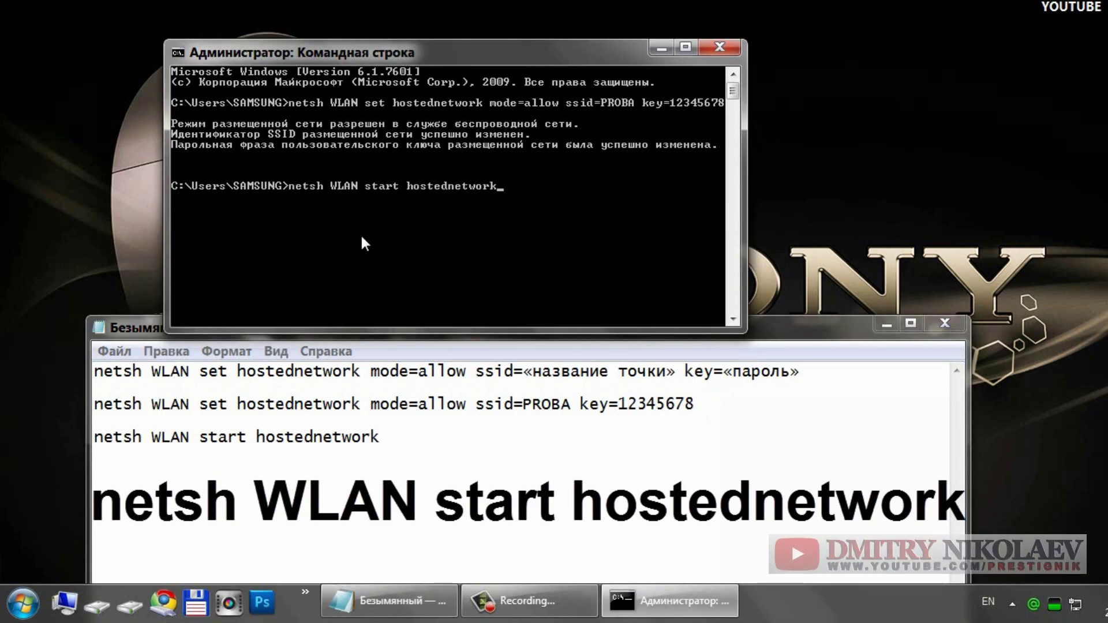
{"action": "key", "text": "Return"}
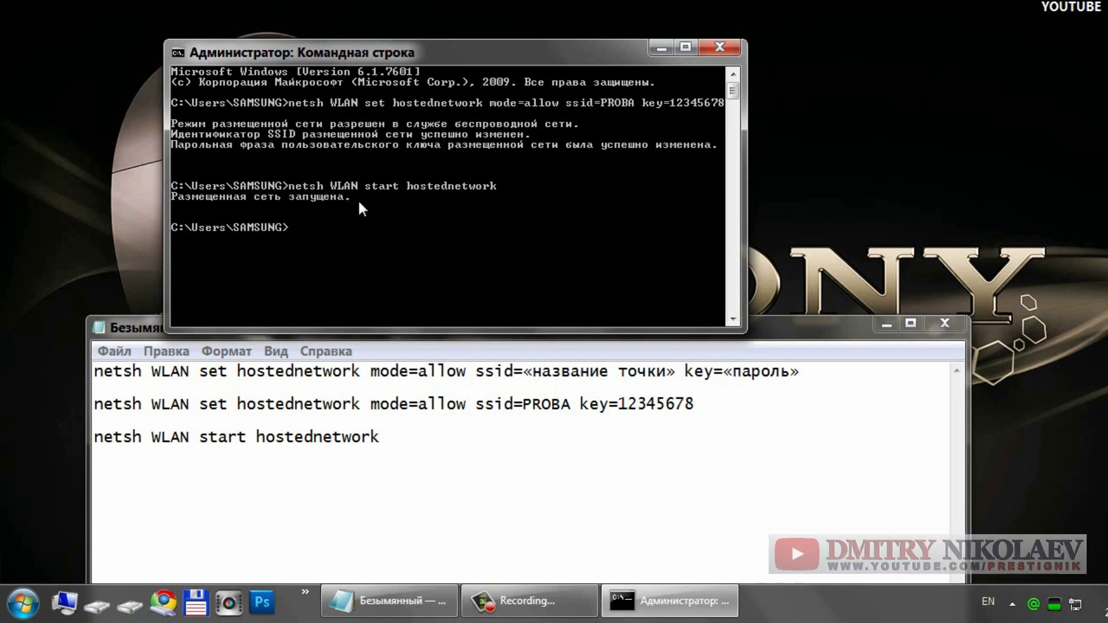
{"action": "left_click", "coordinate": [887, 324]}
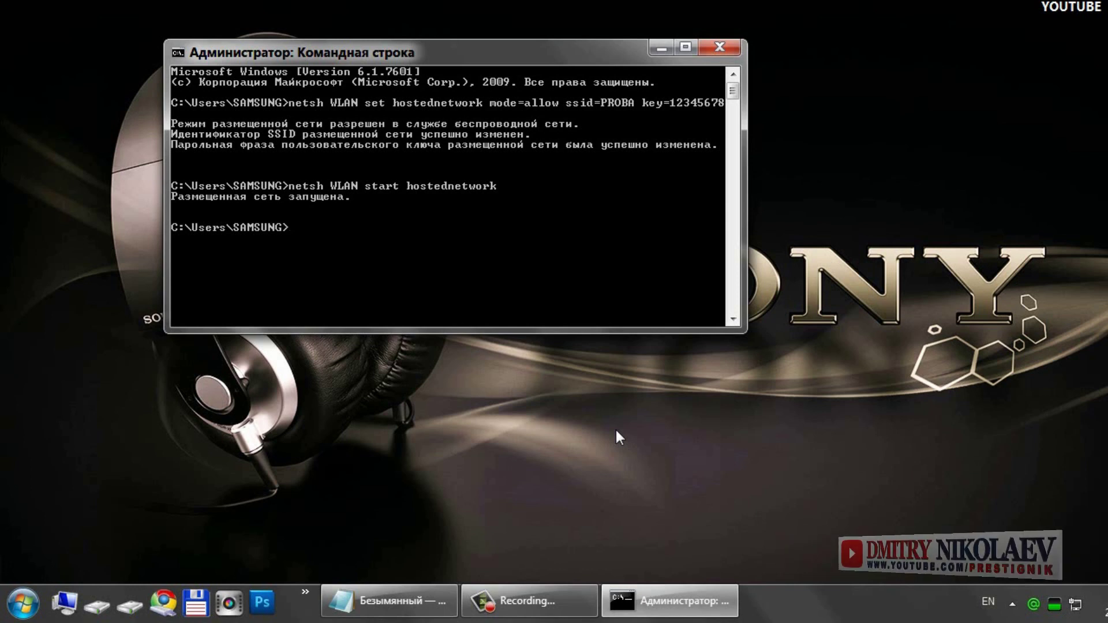
Step: Open Network Connections through Control Panel's Network and Sharing Center, Change adapter settings
{"action": "right_click", "coordinate": [1075, 607]}
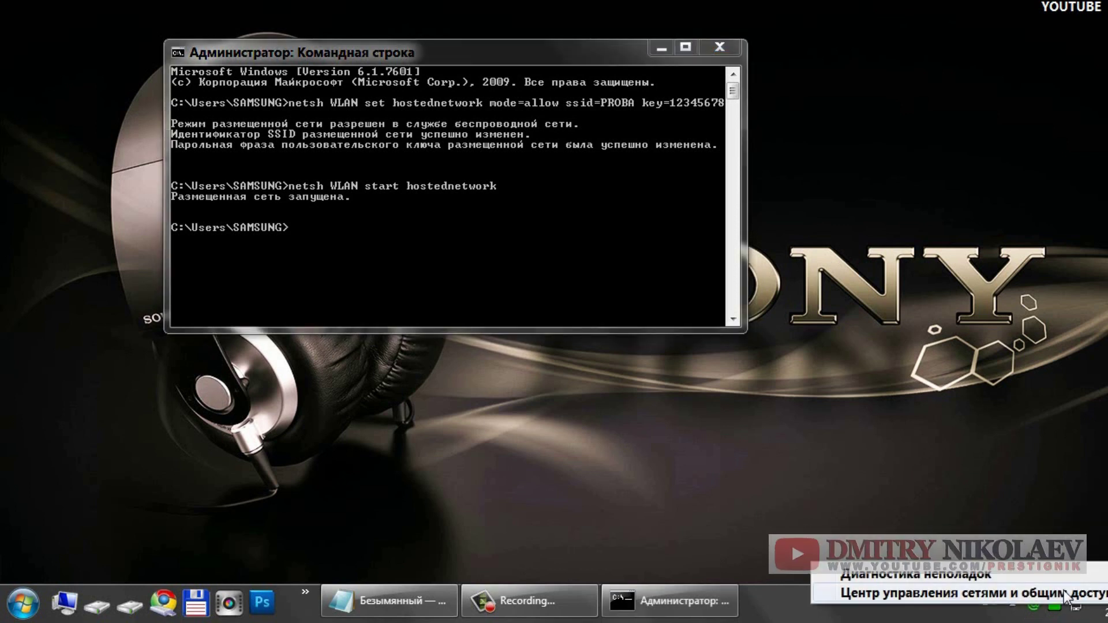
{"action": "left_click", "coordinate": [18, 604]}
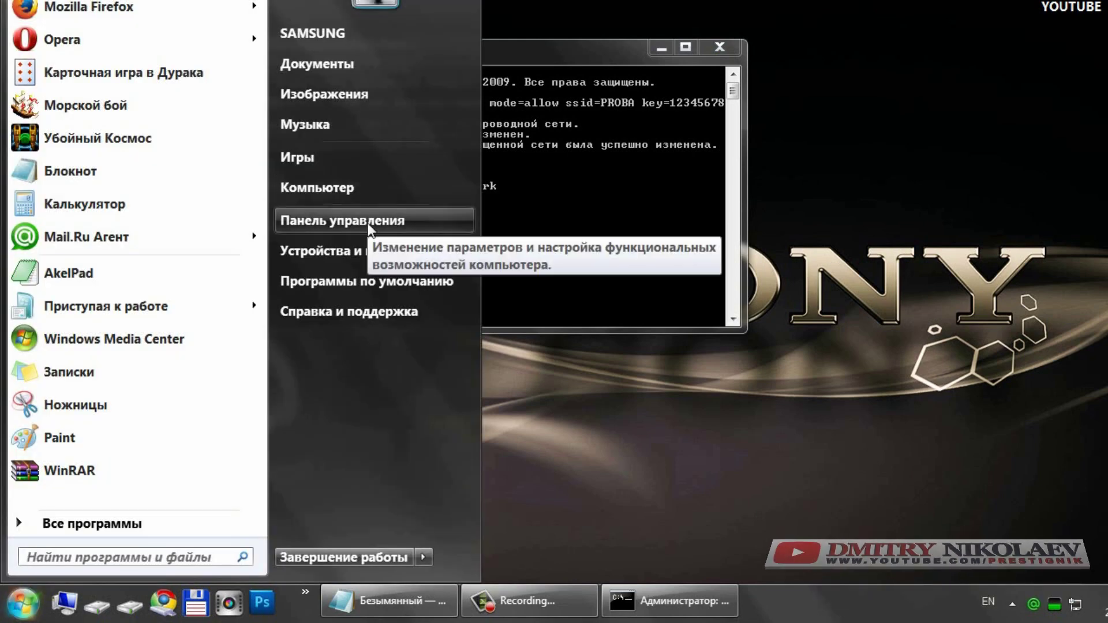
{"action": "left_click", "coordinate": [396, 219]}
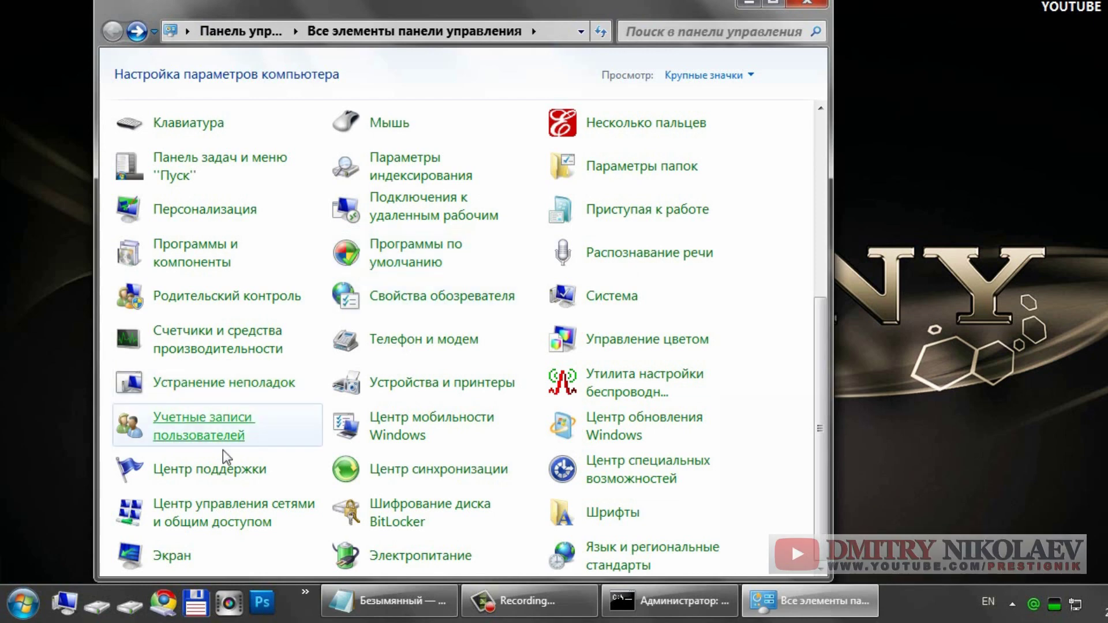
{"action": "left_click", "coordinate": [221, 508]}
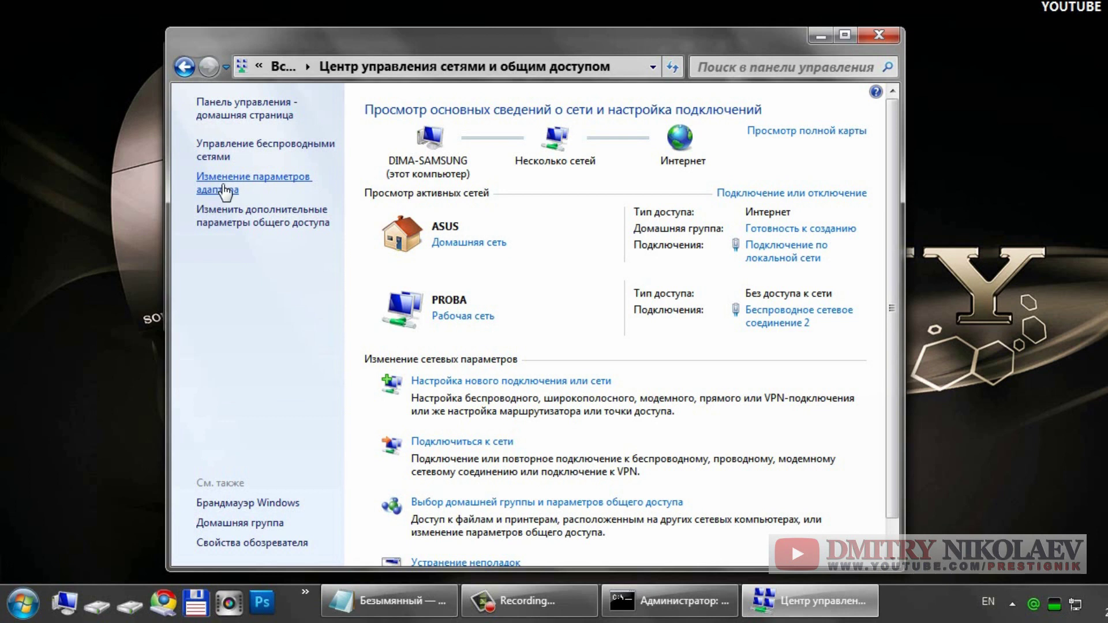
{"action": "left_click", "coordinate": [224, 190]}
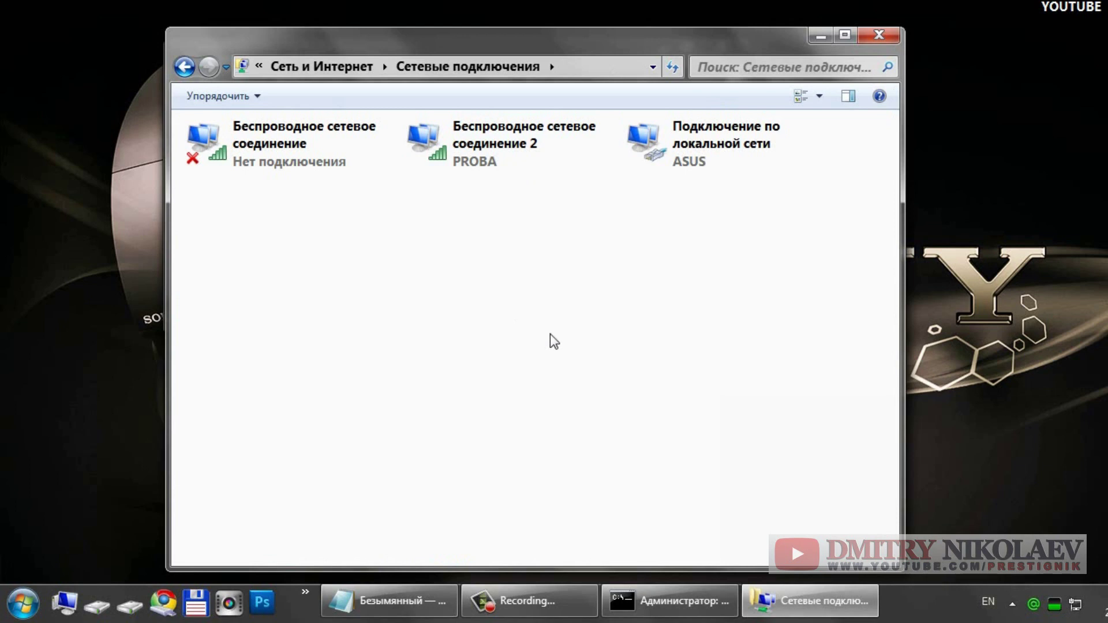
Step: Enable Internet sharing on the local area connection with Беспроводное сетевое соединение 2 as home network
{"action": "mouse_move", "coordinate": [687, 149]}
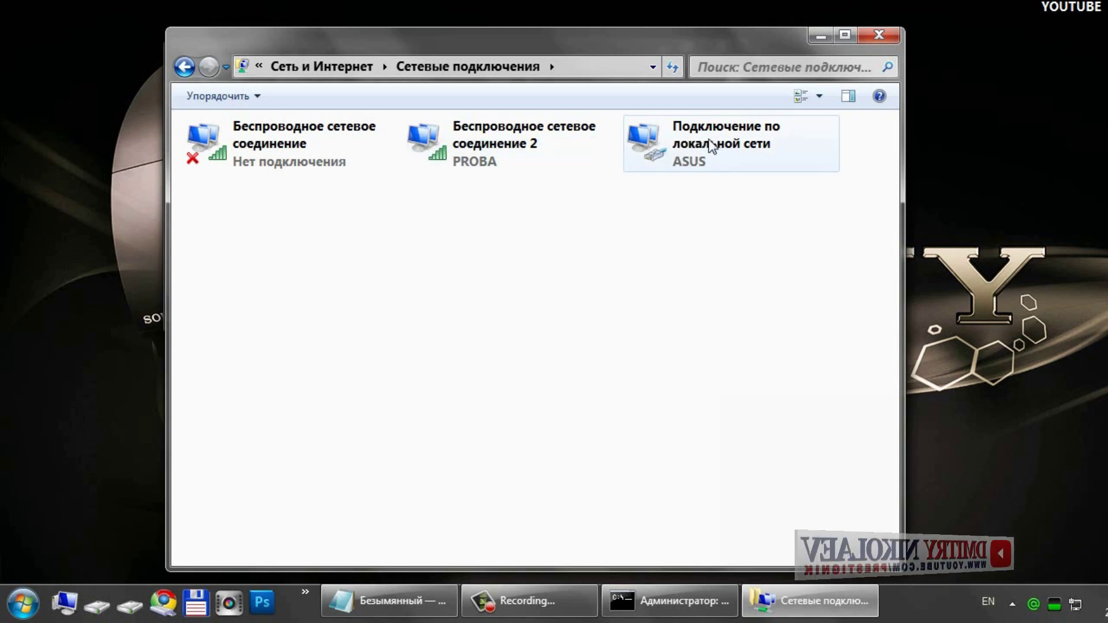
{"action": "left_click", "coordinate": [711, 145]}
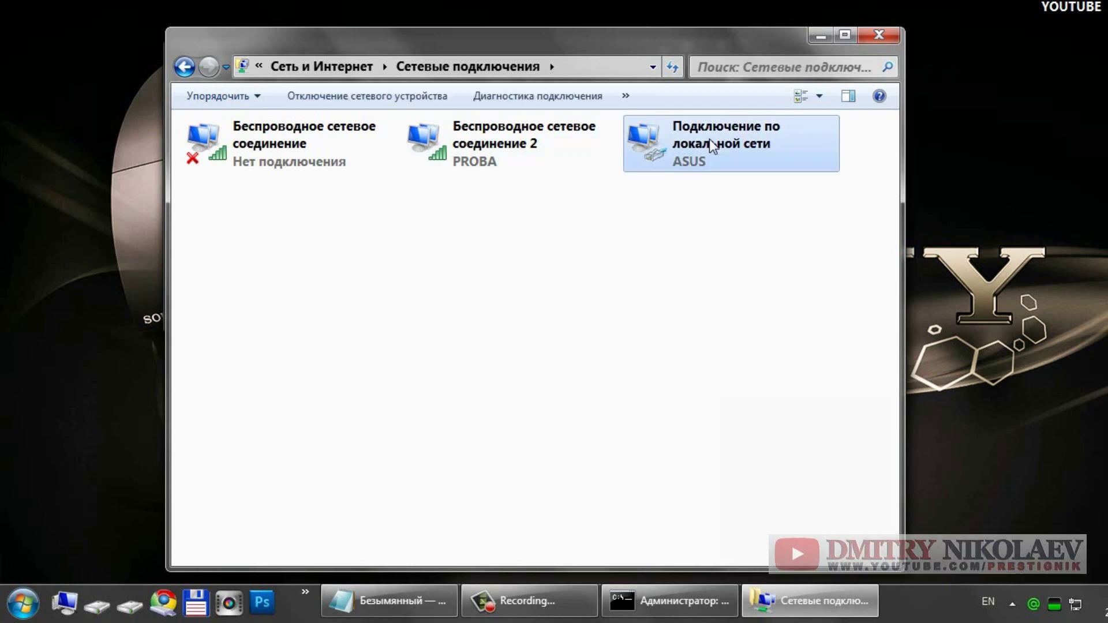
{"action": "right_click", "coordinate": [709, 139]}
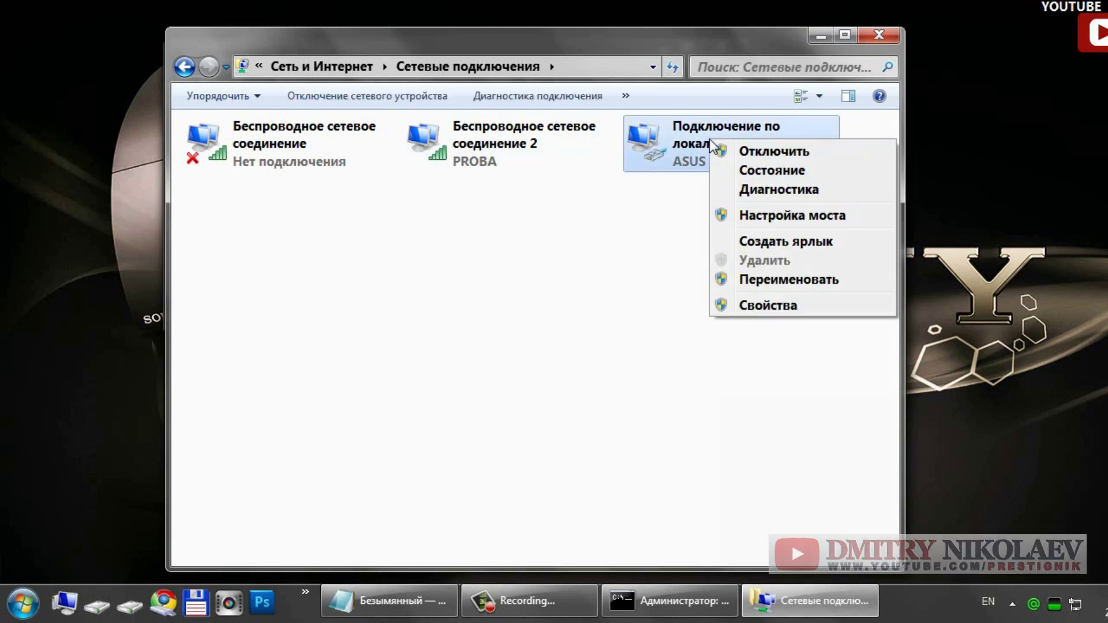
{"action": "left_click", "coordinate": [779, 308]}
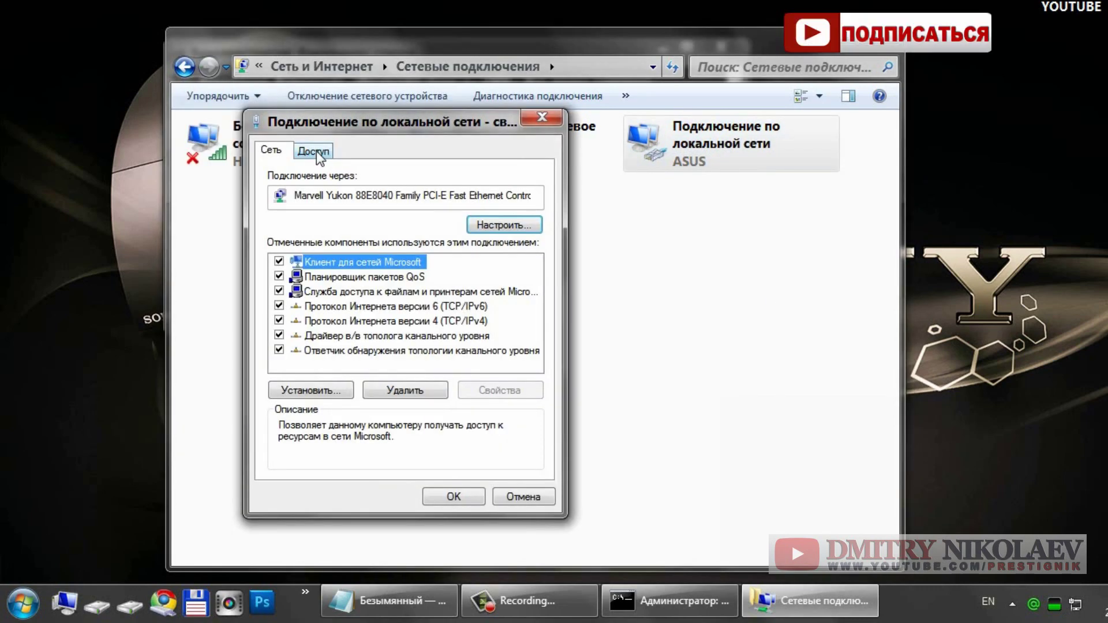
{"action": "left_click", "coordinate": [317, 155]}
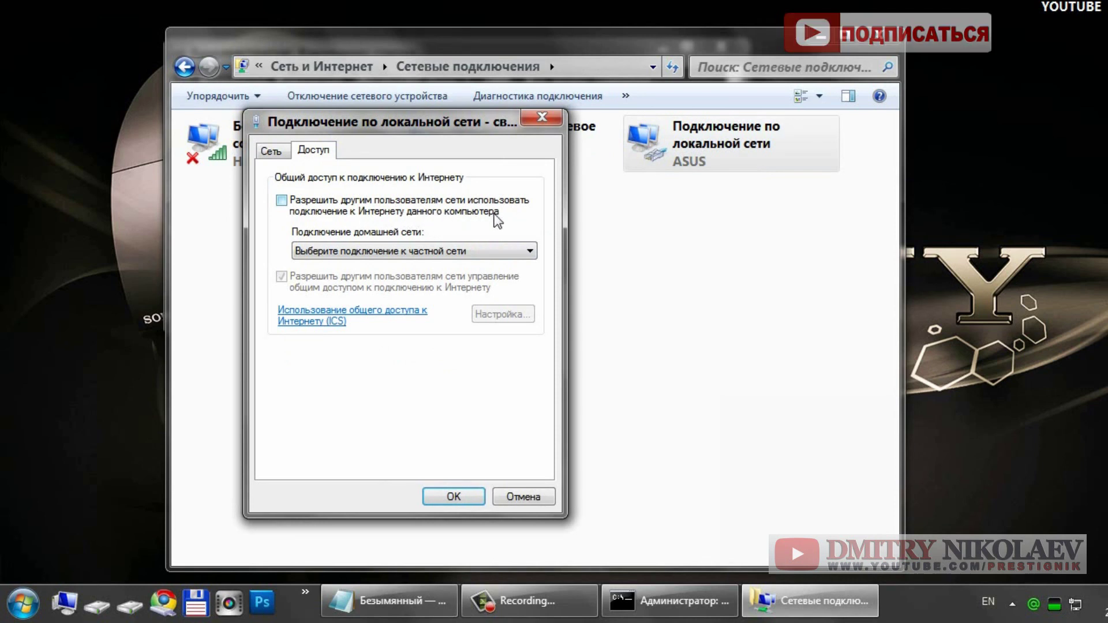
{"action": "left_click", "coordinate": [282, 202]}
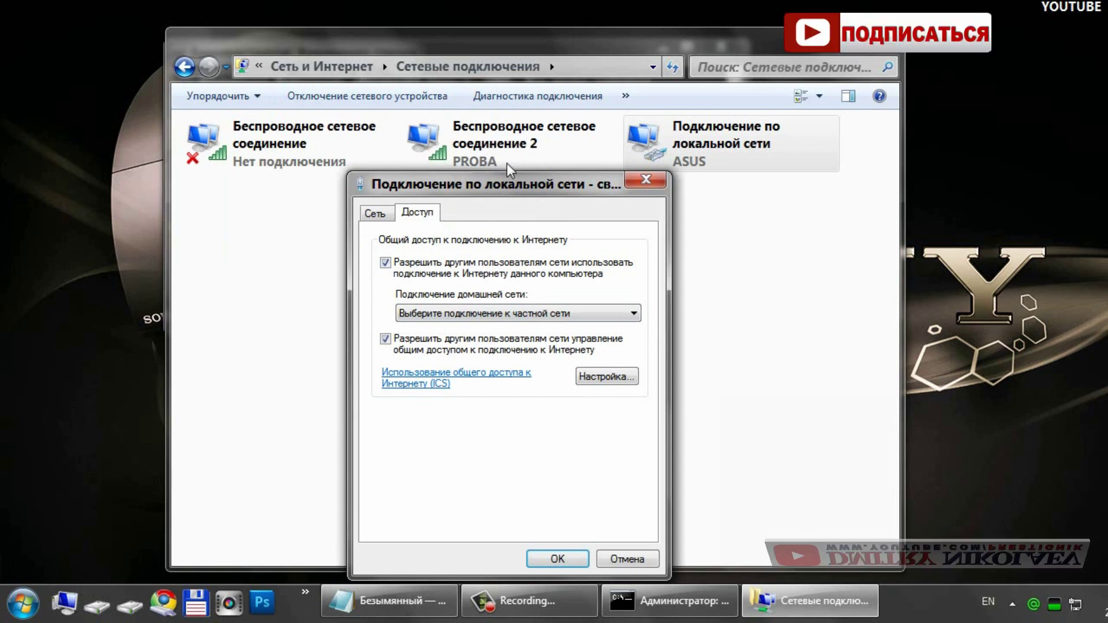
{"action": "left_click", "coordinate": [516, 315]}
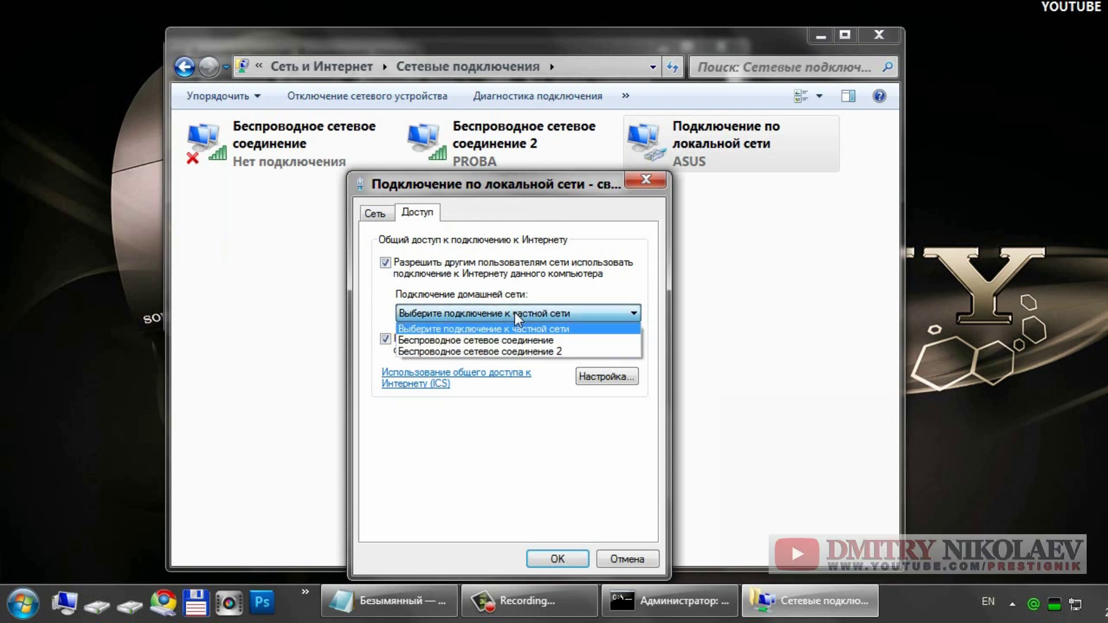
{"action": "left_click", "coordinate": [566, 352]}
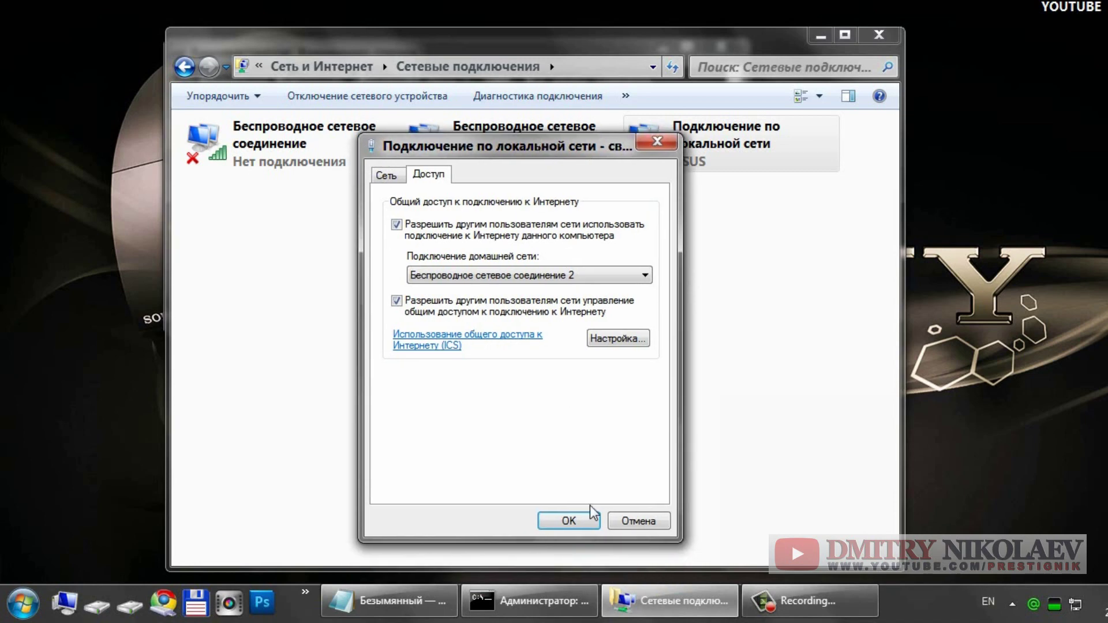
{"action": "left_click", "coordinate": [569, 521]}
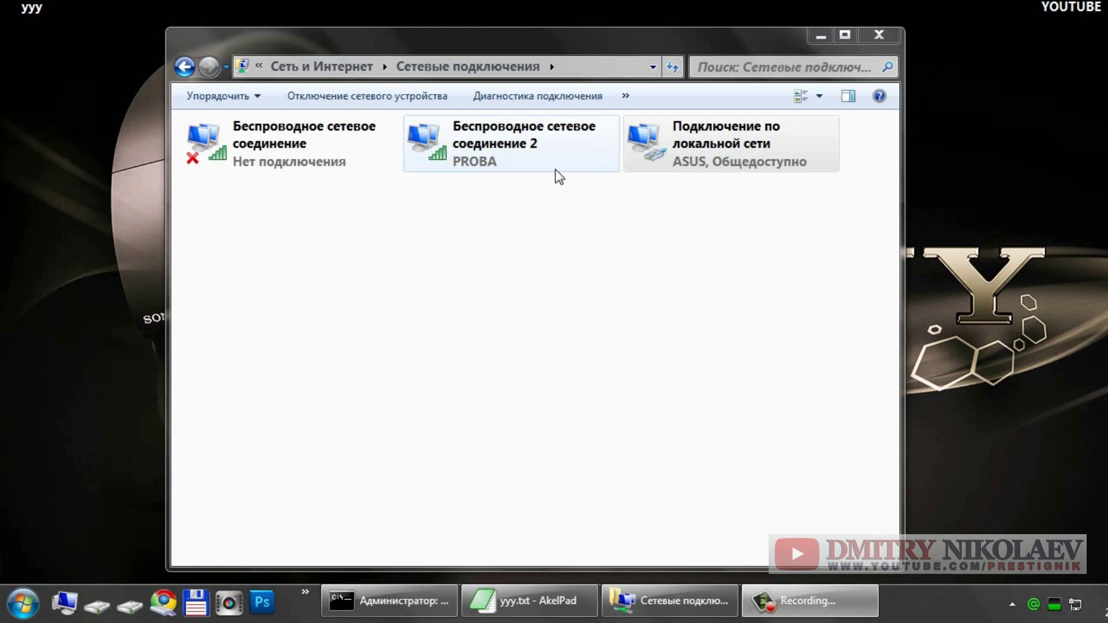
Step: Verify the local connection's Sharing settings, check the yyy.txt notes, and close Network Connections
{"action": "right_click", "coordinate": [678, 147]}
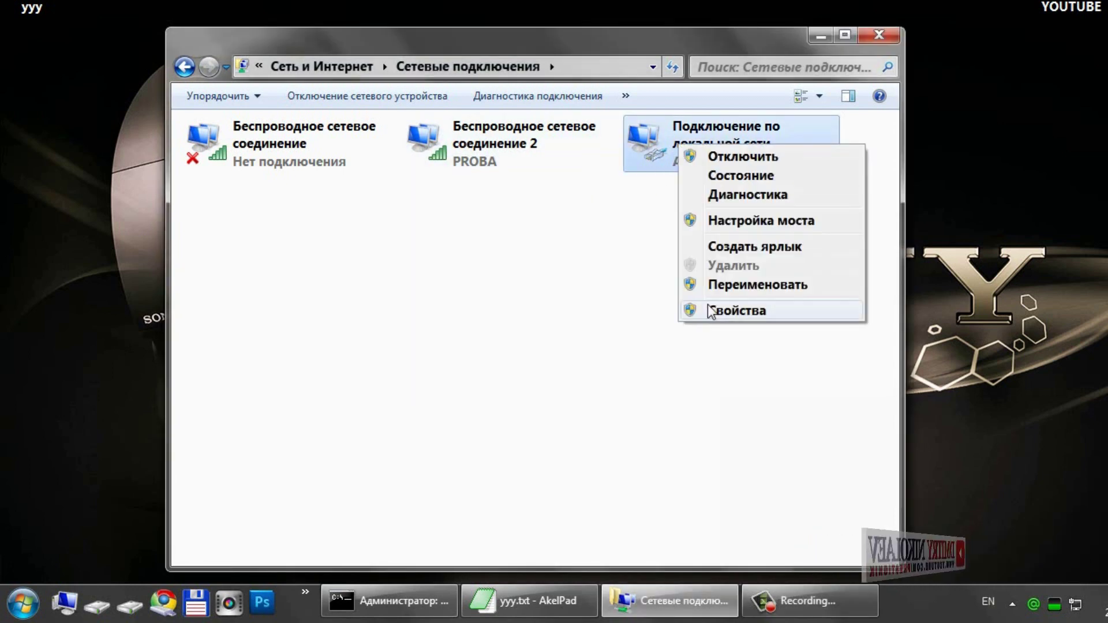
{"action": "left_click", "coordinate": [718, 311]}
{"action": "left_click", "coordinate": [256, 141]}
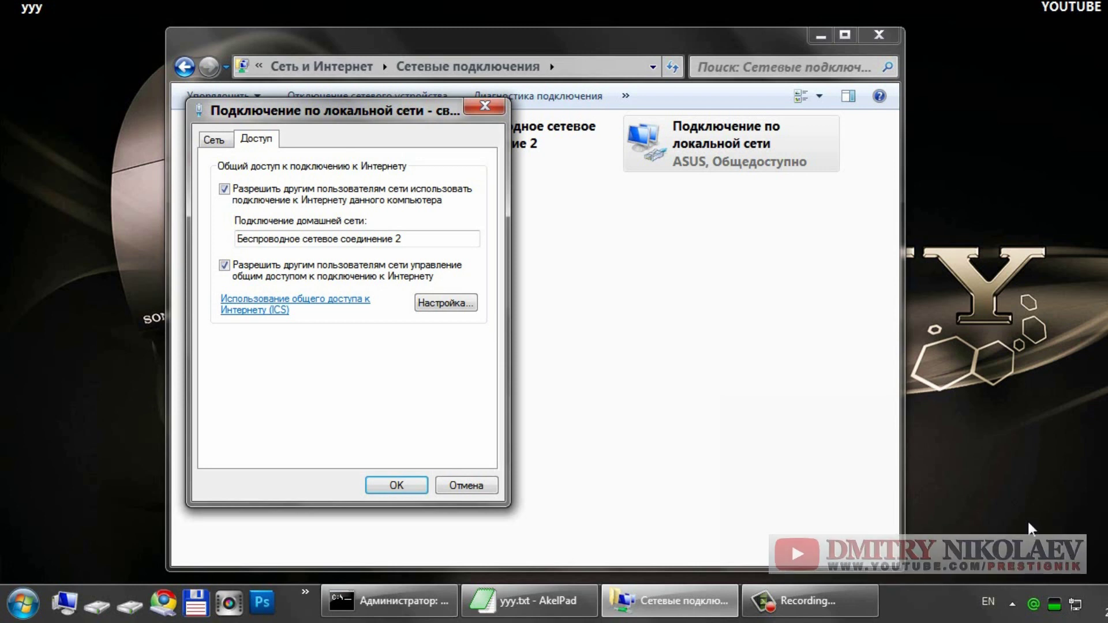
{"action": "left_click", "coordinate": [530, 601]}
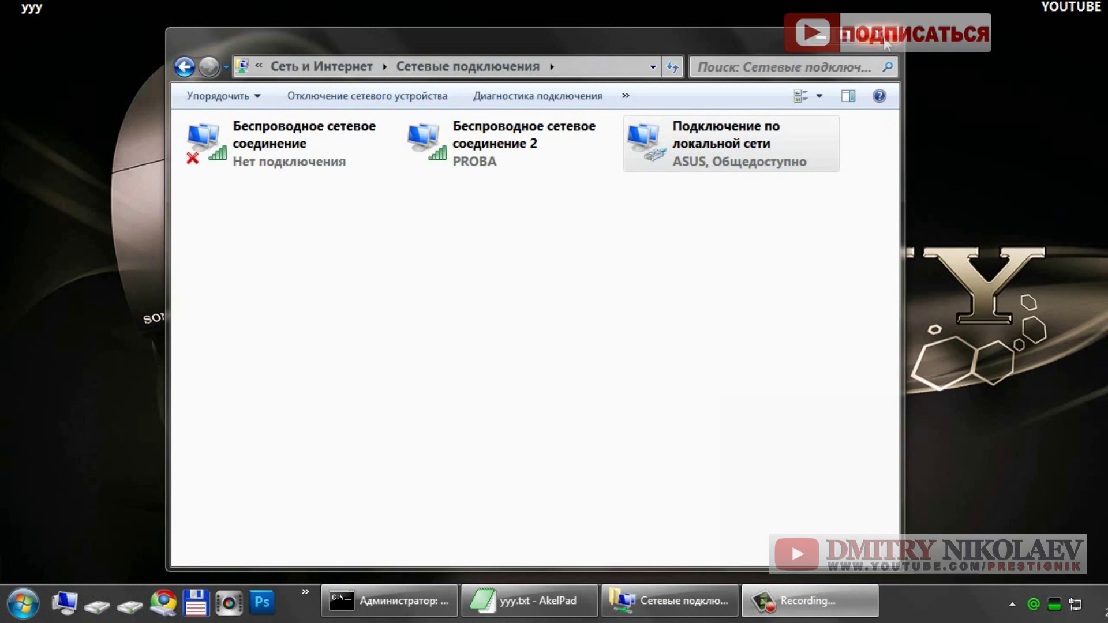
{"action": "left_click", "coordinate": [886, 41]}
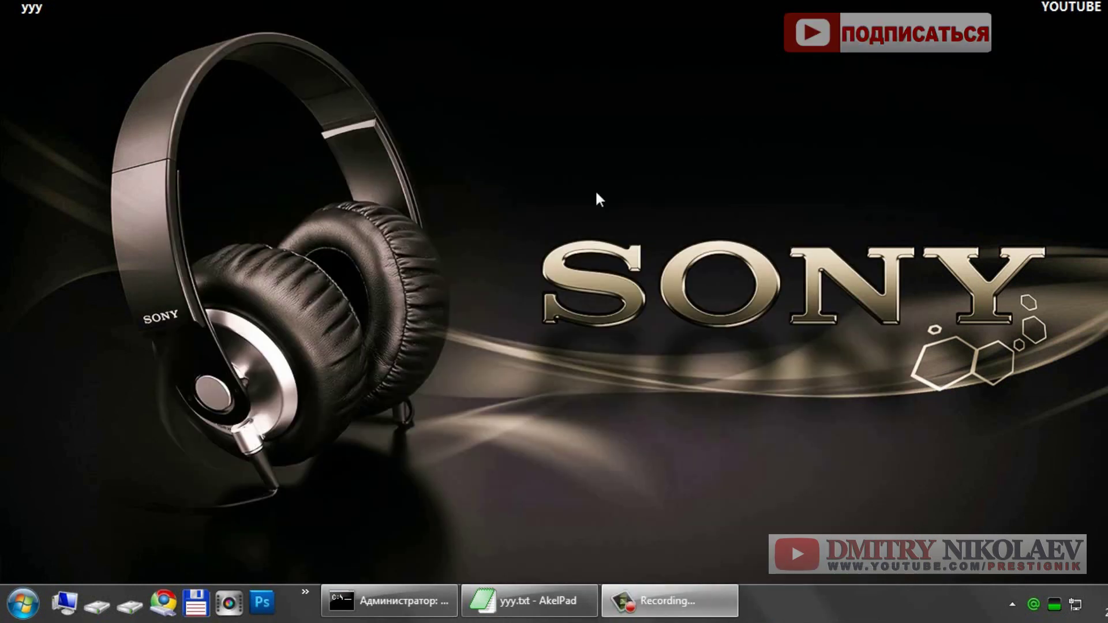
Step: Create a new desktop text document holding the netsh WLAN start hostednetwork command
{"action": "right_click", "coordinate": [424, 148]}
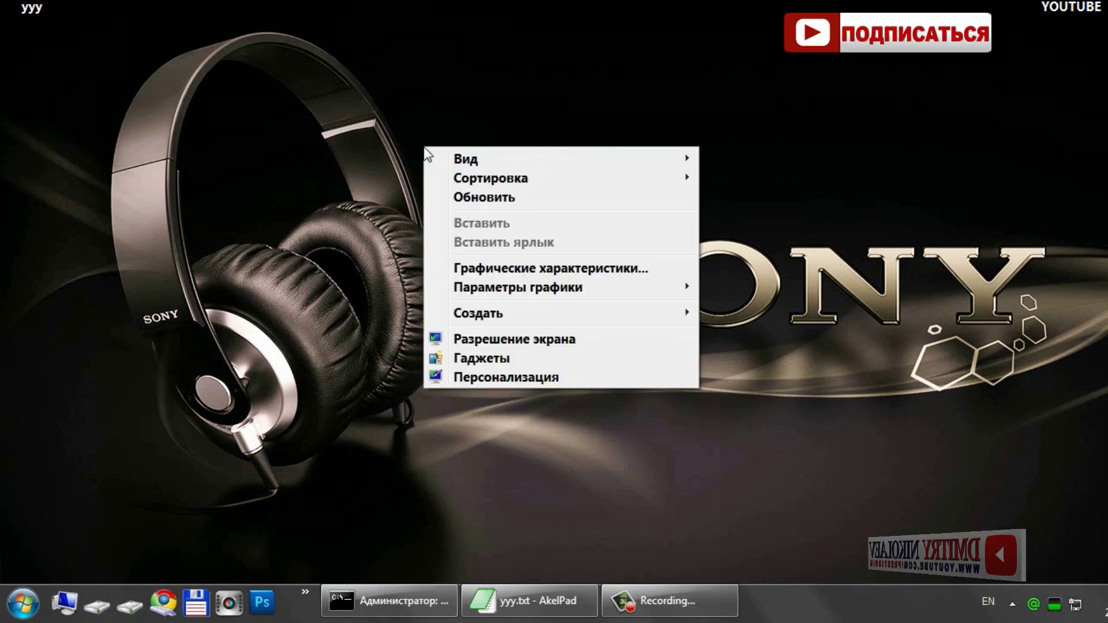
{"action": "mouse_move", "coordinate": [594, 313]}
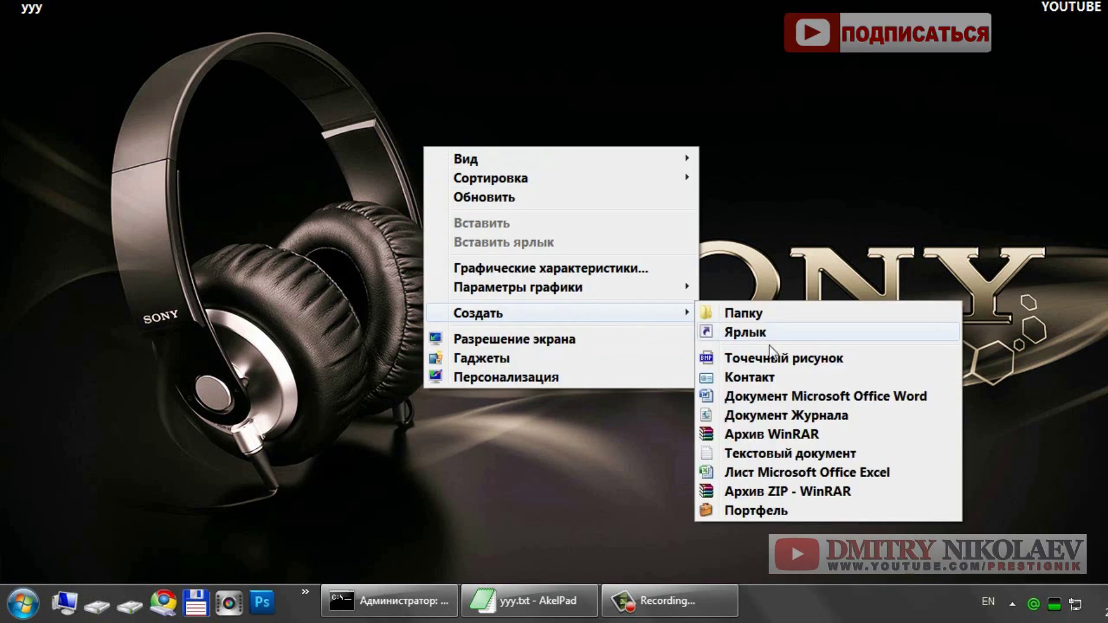
{"action": "left_click", "coordinate": [773, 466]}
{"action": "left_click", "coordinate": [645, 283]}
{"action": "double_click", "coordinate": [448, 146]}
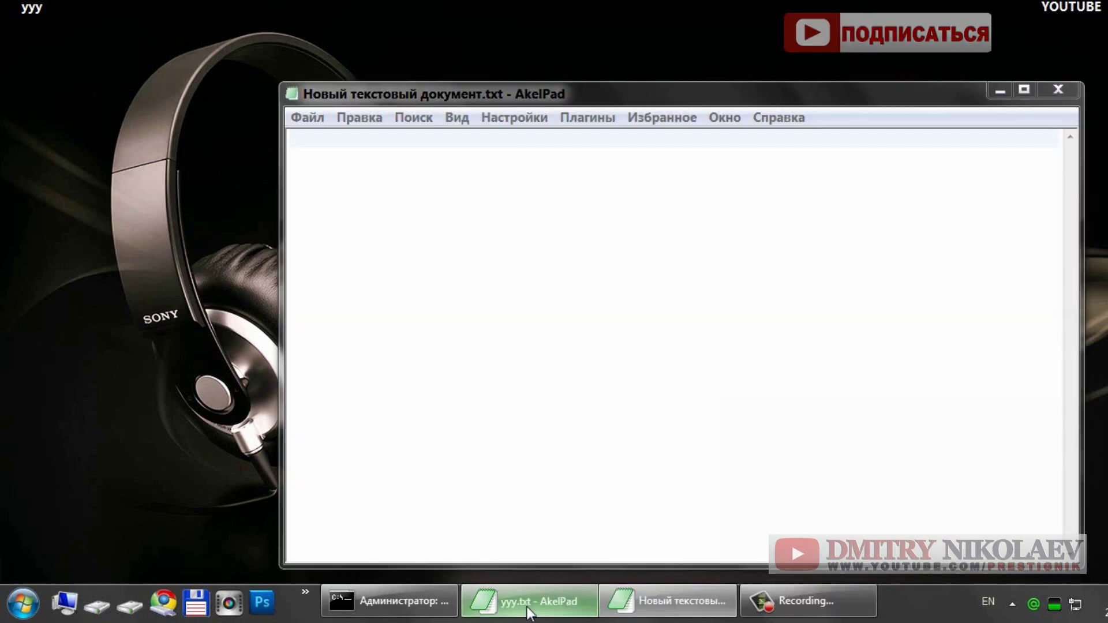
{"action": "key", "text": "alt+Tab"}
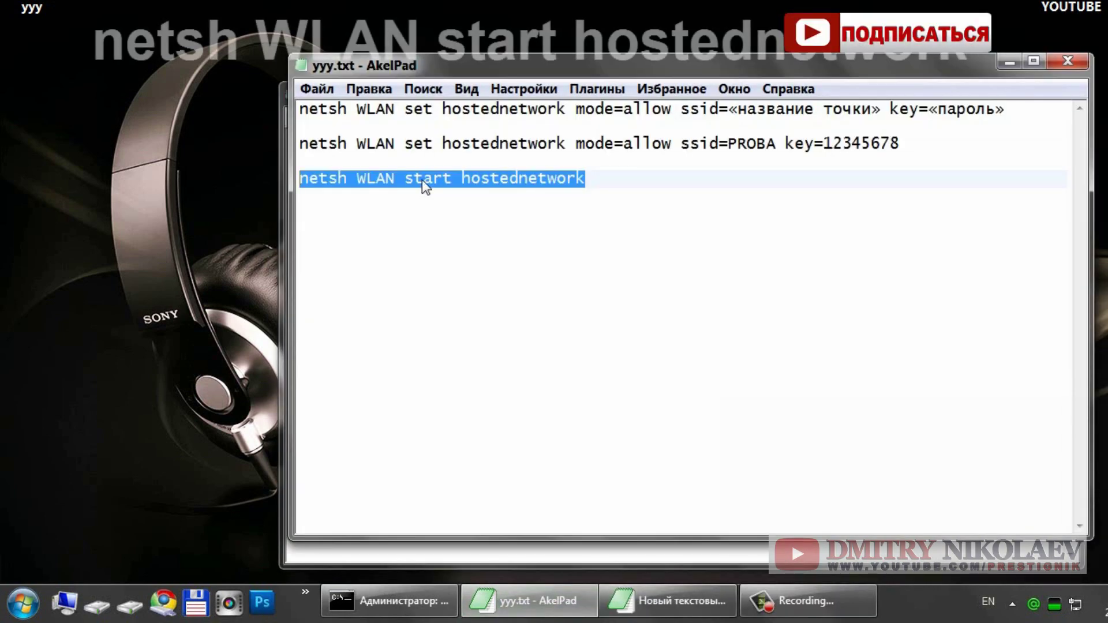
{"action": "key", "text": "alt+Tab"}
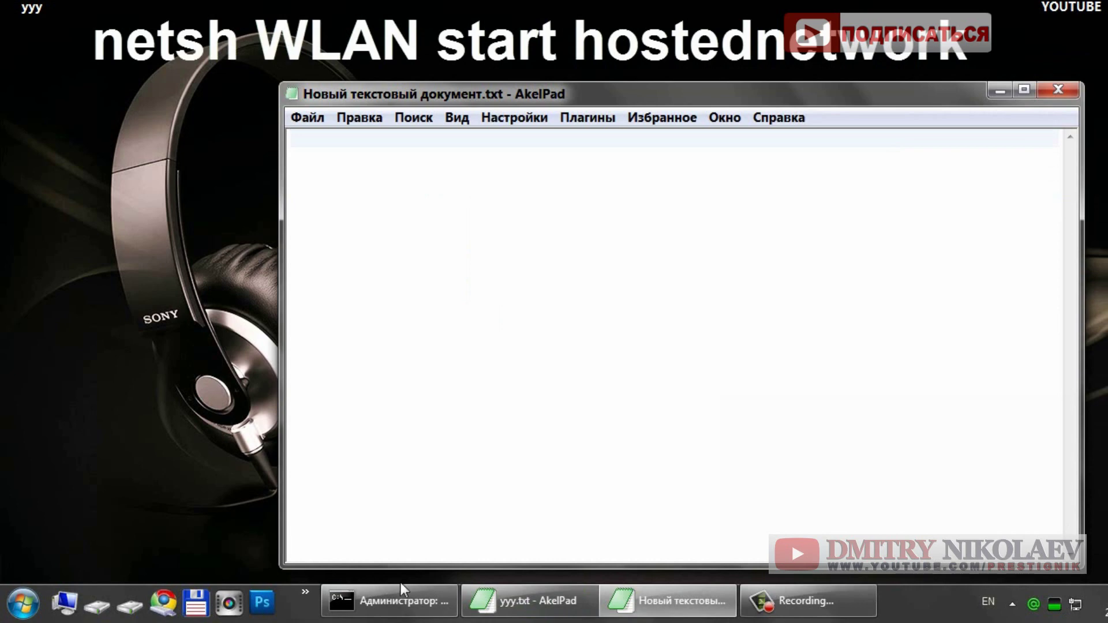
{"action": "left_click", "coordinate": [400, 594]}
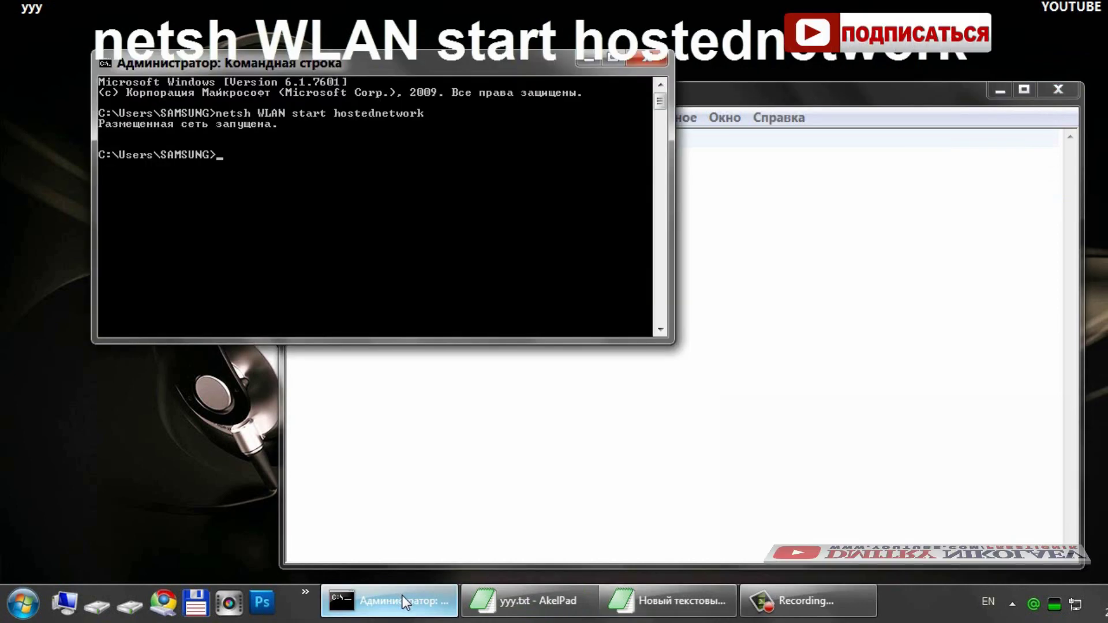
{"action": "left_click", "coordinate": [402, 595]}
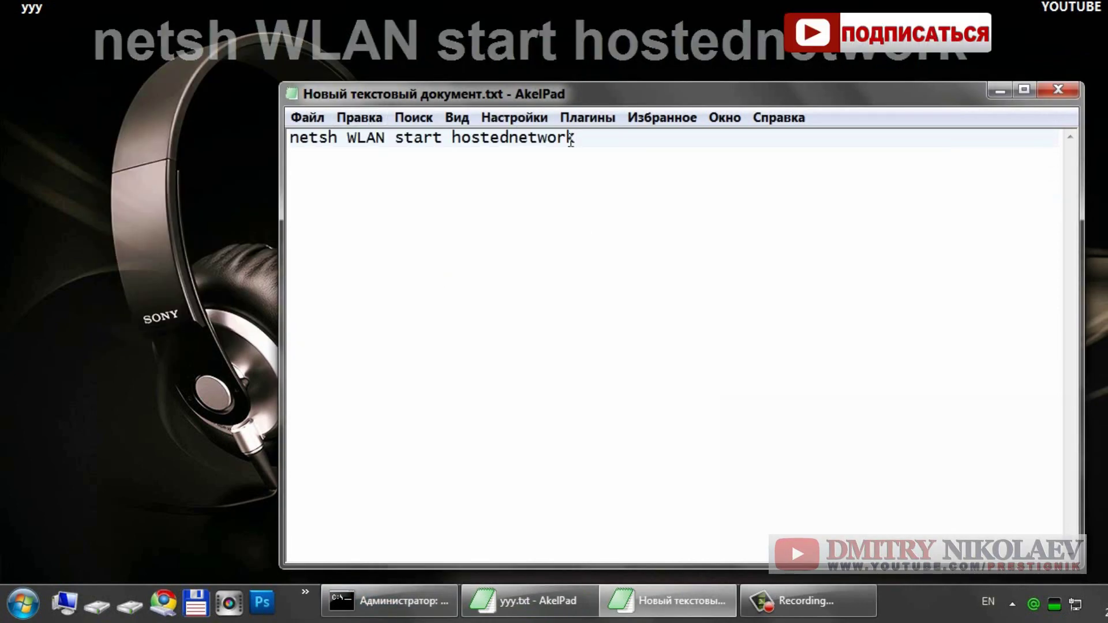
{"action": "left_click", "coordinate": [1061, 95]}
Step: Rename the file to 'netsh WLAN start hostednetwork' and move its icon to a clear spot
{"action": "left_click", "coordinate": [427, 163]}
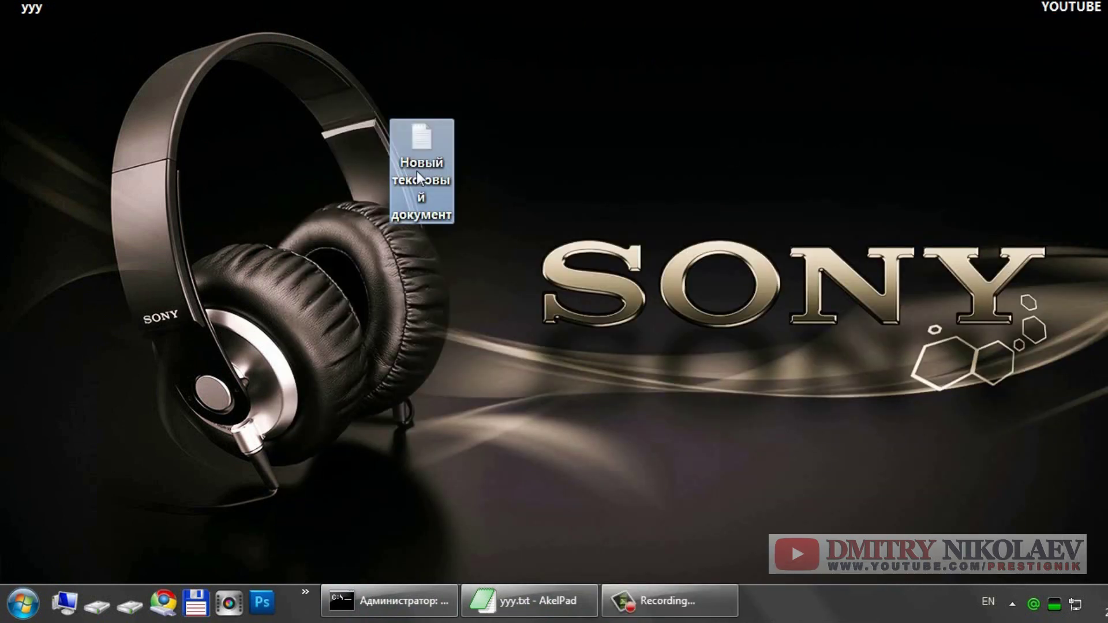
{"action": "right_click", "coordinate": [417, 171]}
{"action": "left_click", "coordinate": [474, 248]}
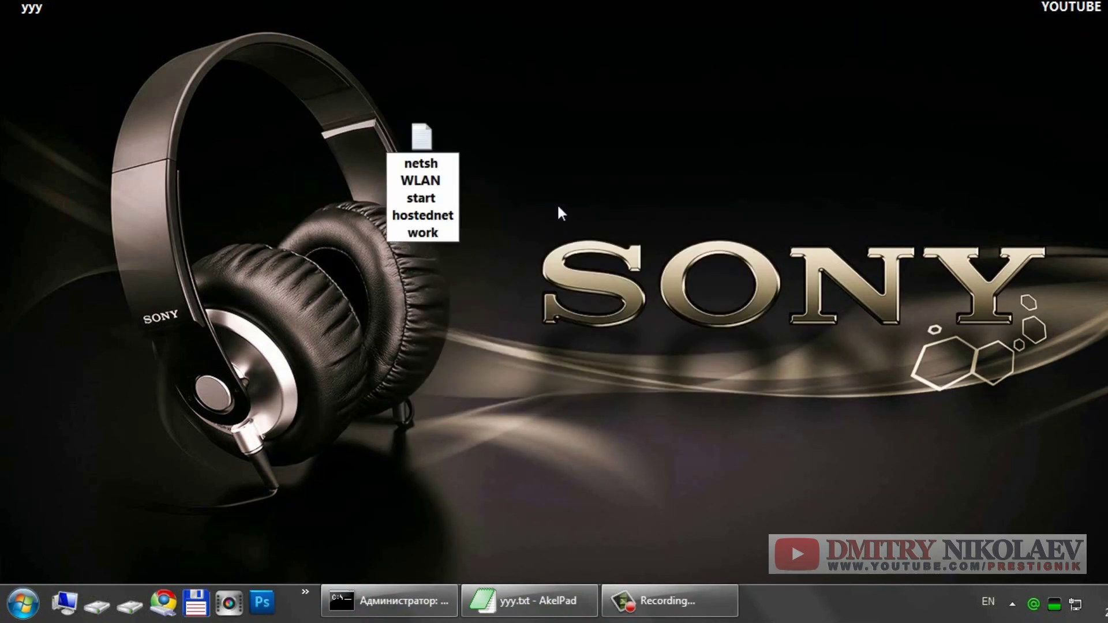
{"action": "key", "text": "Return"}
{"action": "left_click_drag", "start_coordinate": [411, 147], "coordinate": [554, 152]}
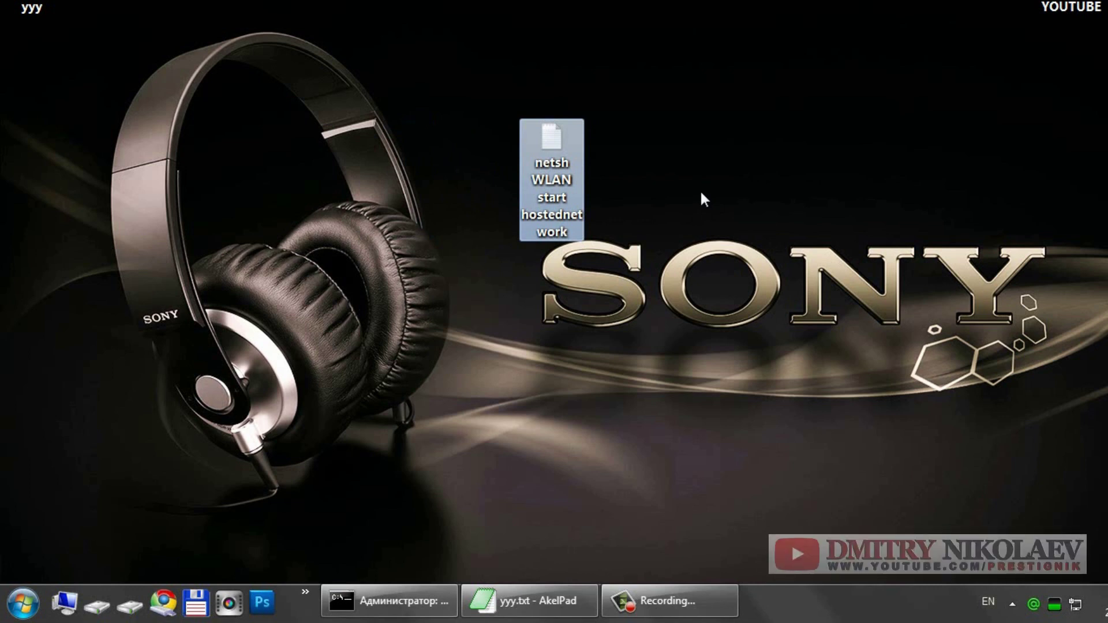
{"action": "left_click", "coordinate": [701, 193]}
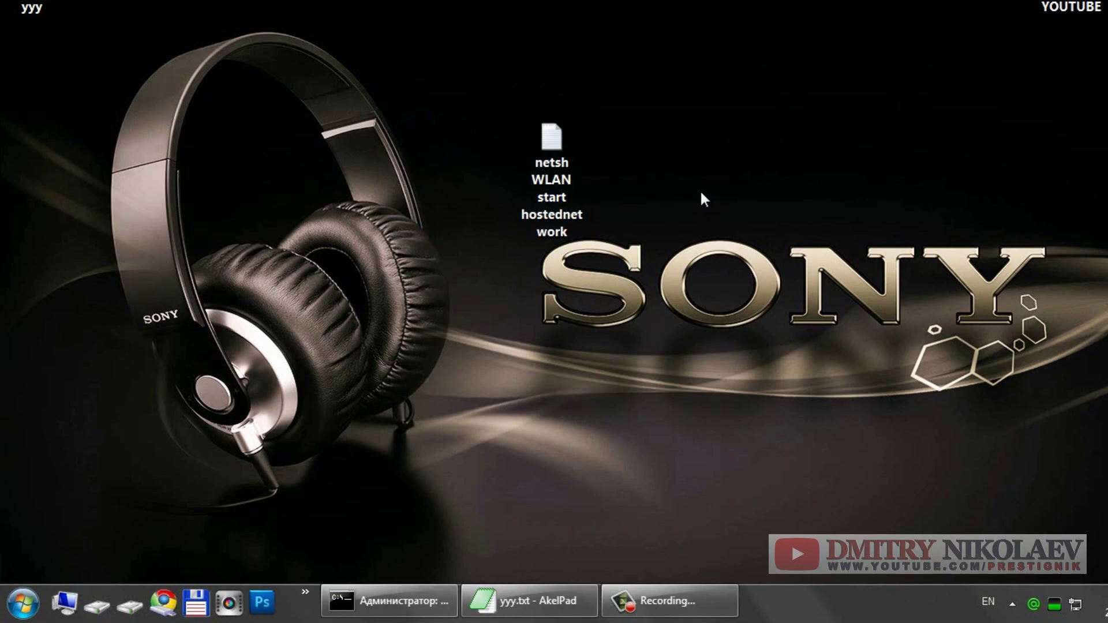
Step: Launch Total Commander and show the Desktop folder in the left panel with the netsh file selected
{"action": "left_click", "coordinate": [196, 603]}
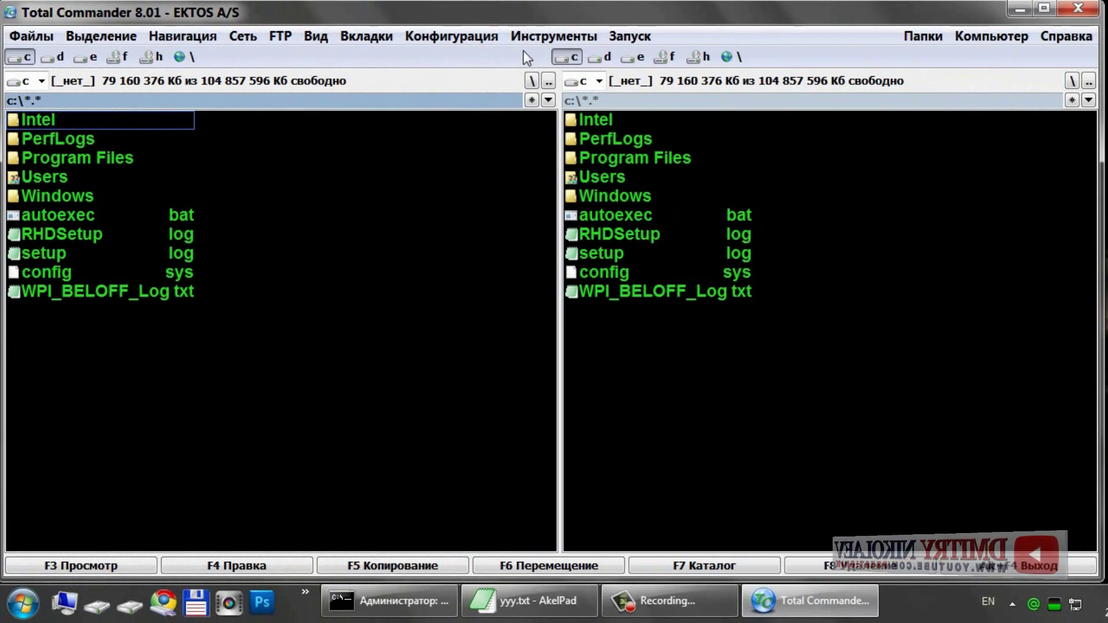
{"action": "left_click", "coordinate": [531, 102]}
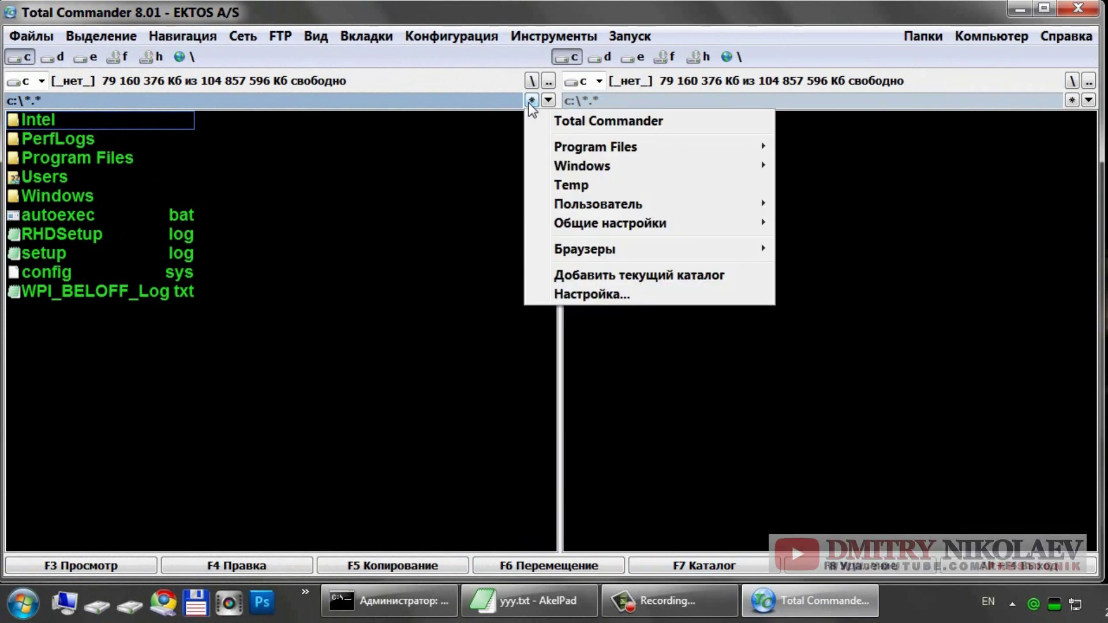
{"action": "mouse_move", "coordinate": [613, 207]}
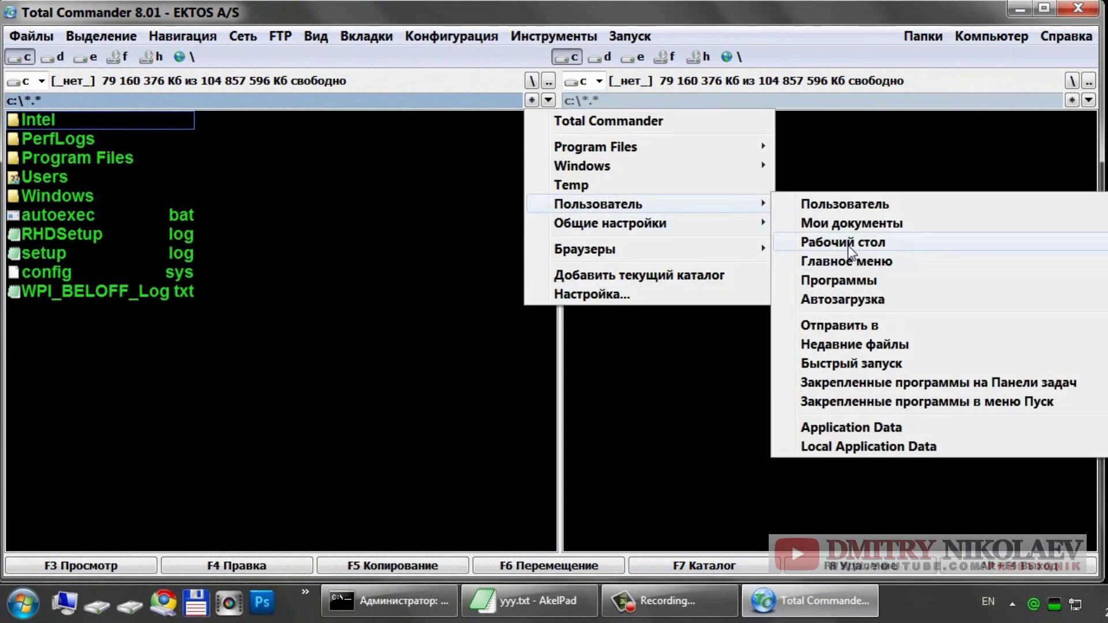
{"action": "left_click", "coordinate": [850, 247]}
{"action": "key", "text": "Down"}
{"action": "key", "text": "Down"}
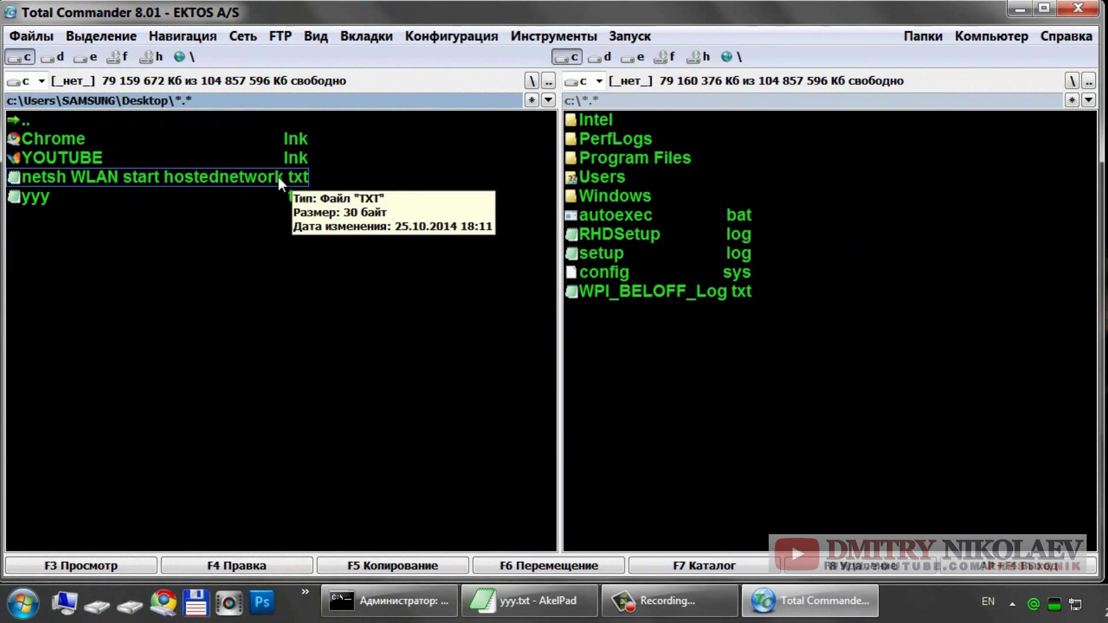
{"action": "double_click", "coordinate": [249, 177]}
Step: Change the netsh file's extension from txt to bat, then minimize Total Commander
{"action": "right_click", "coordinate": [249, 176]}
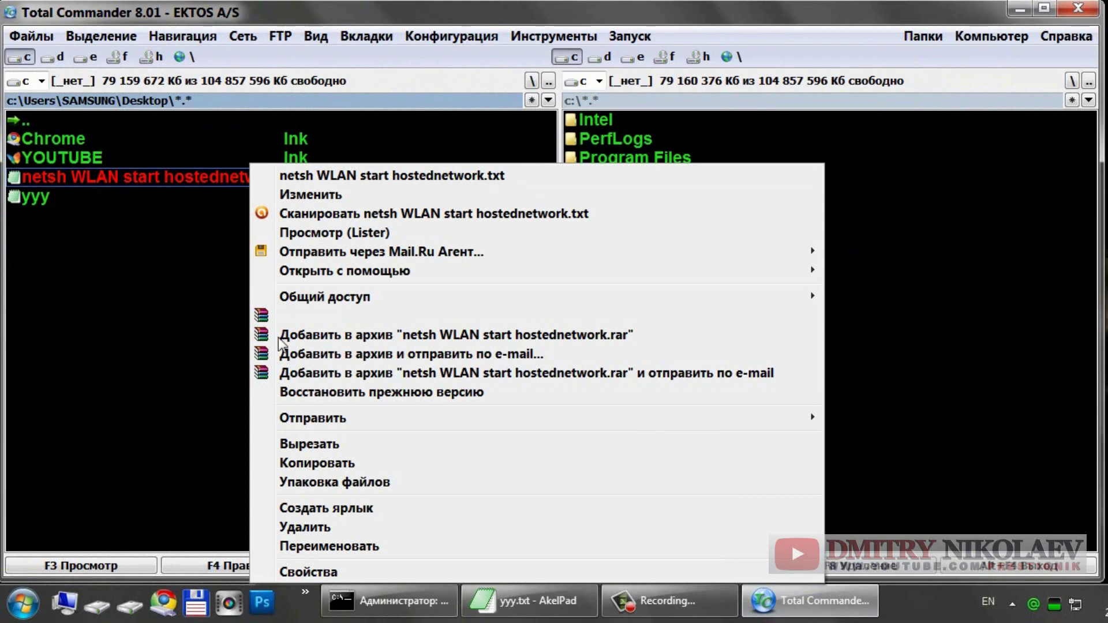
{"action": "left_click", "coordinate": [323, 546]}
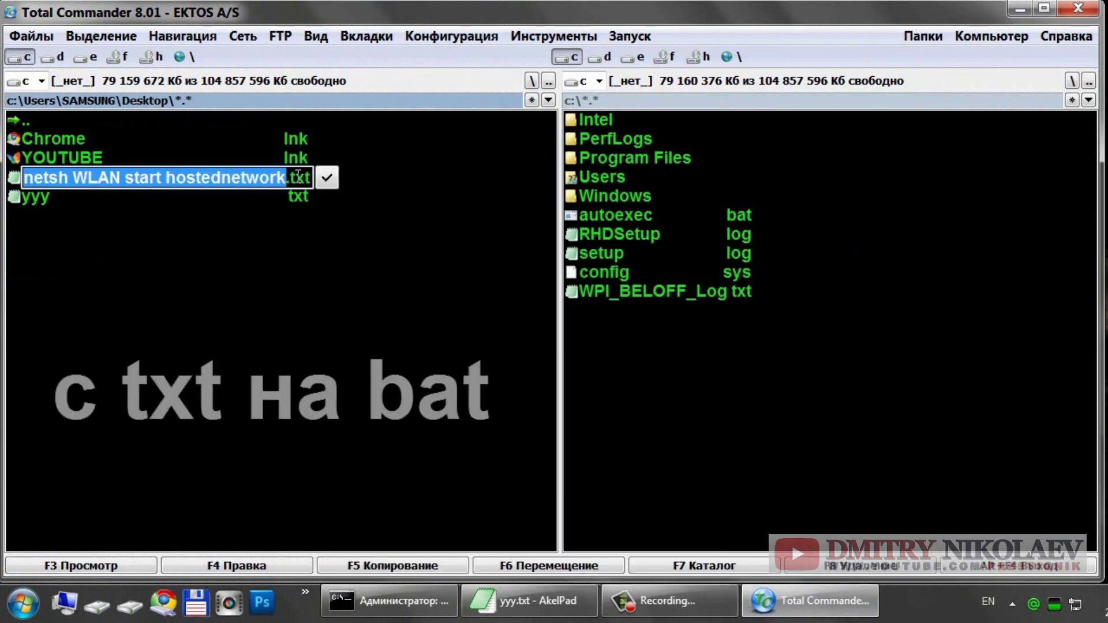
{"action": "left_click", "coordinate": [304, 177]}
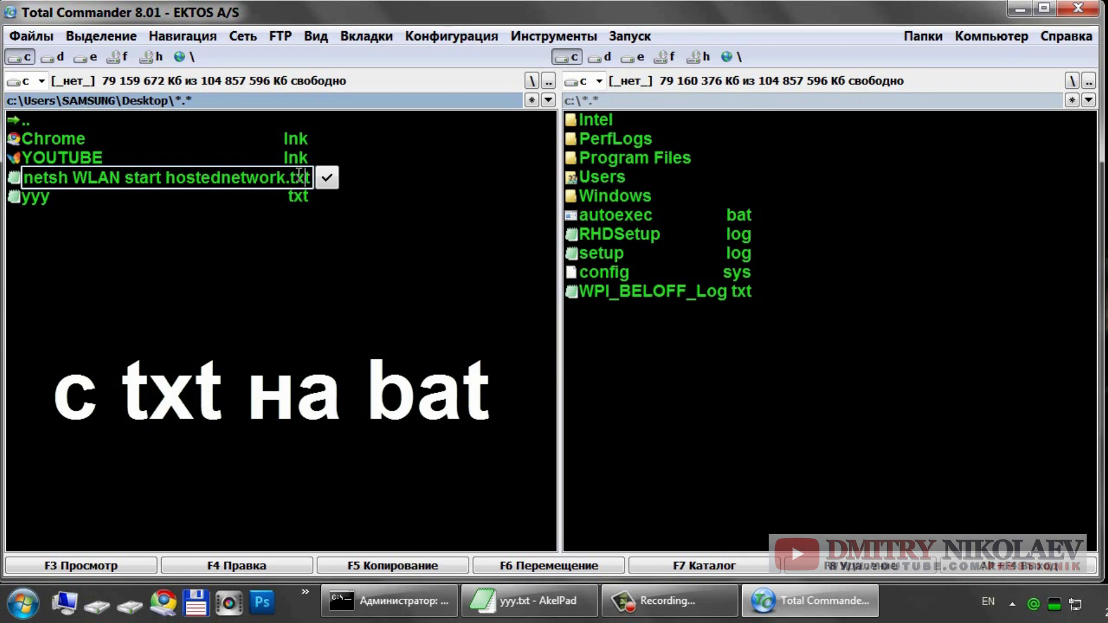
{"action": "key", "text": "End"}
{"action": "key", "text": "BackSpace"}
{"action": "key", "text": "BackSpace"}
{"action": "key", "text": "BackSpace"}
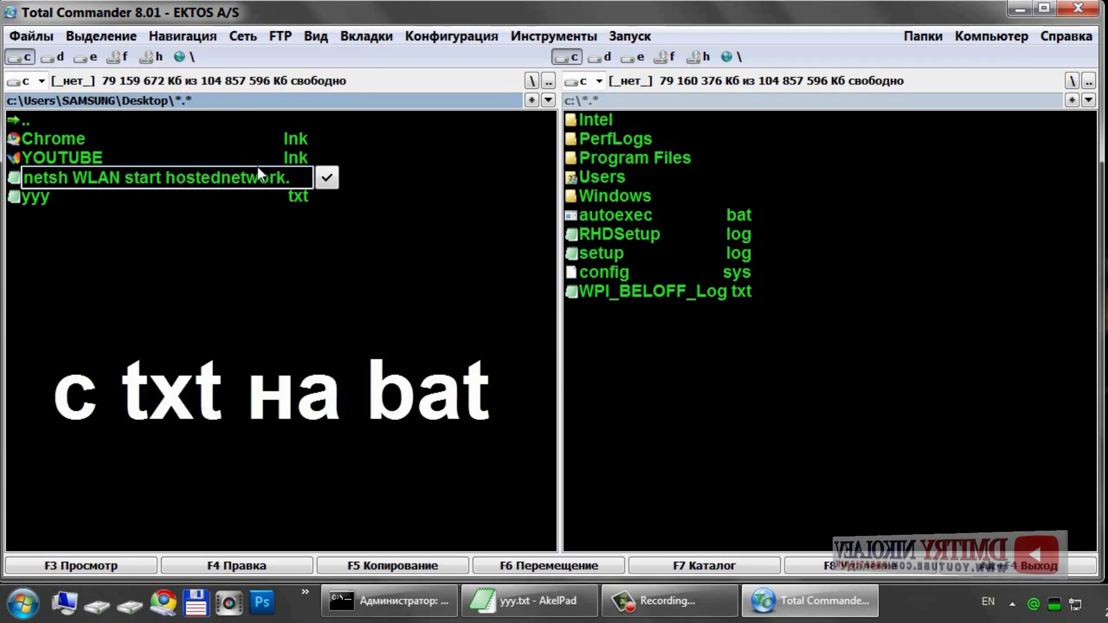
{"action": "type", "text": "bat"}
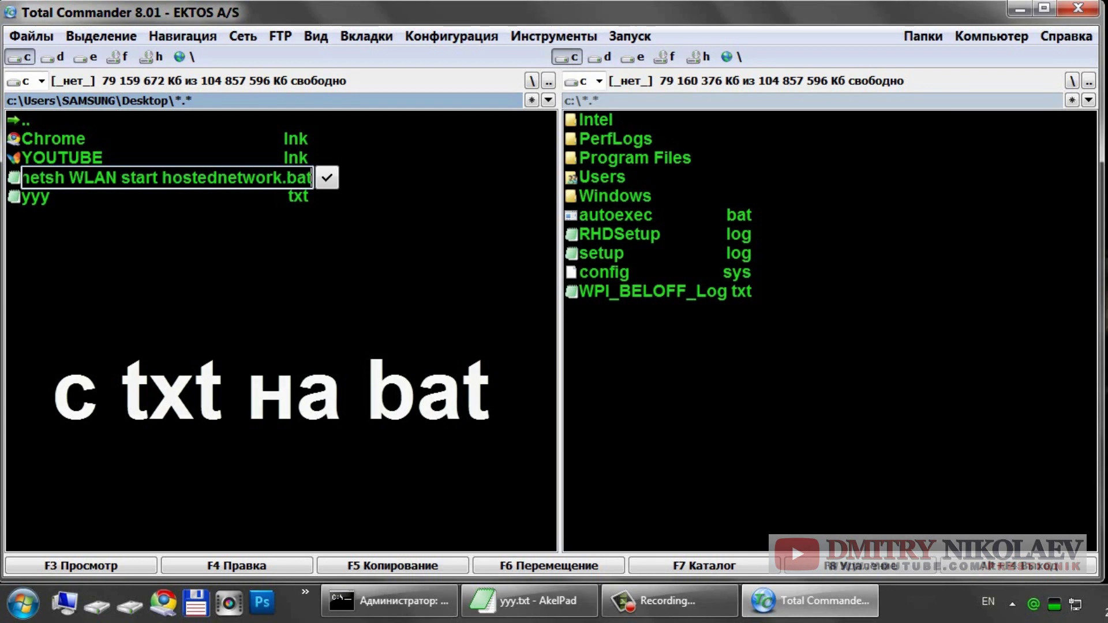
{"action": "key", "text": "Return"}
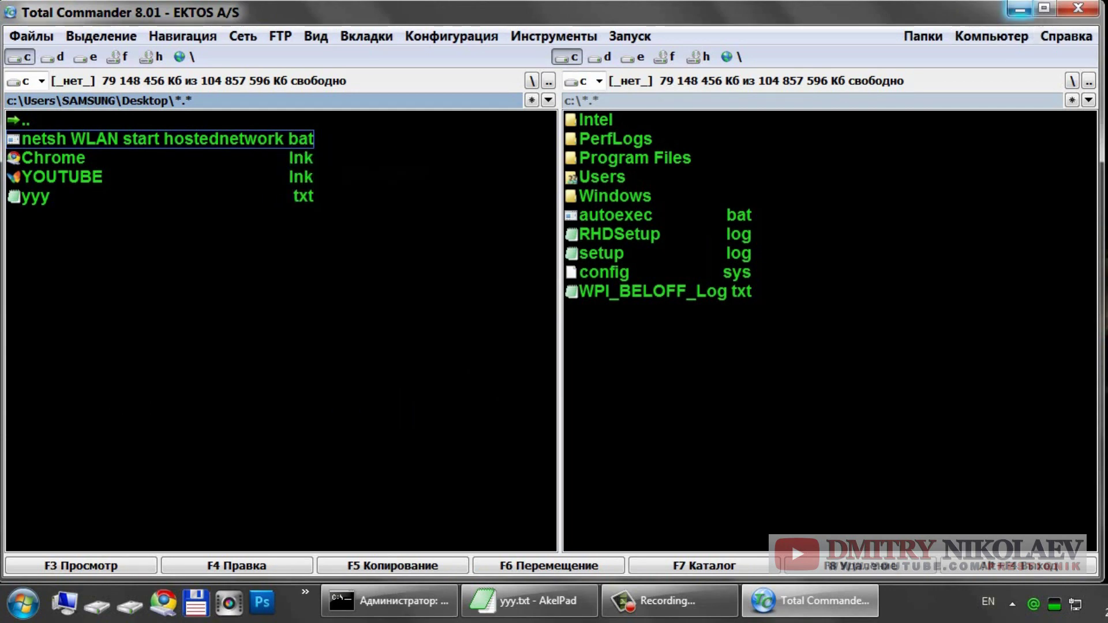
{"action": "left_click", "coordinate": [1018, 10]}
Step: Open the Автозагрузка startup folder from All Programs in its own window
{"action": "left_click", "coordinate": [575, 162]}
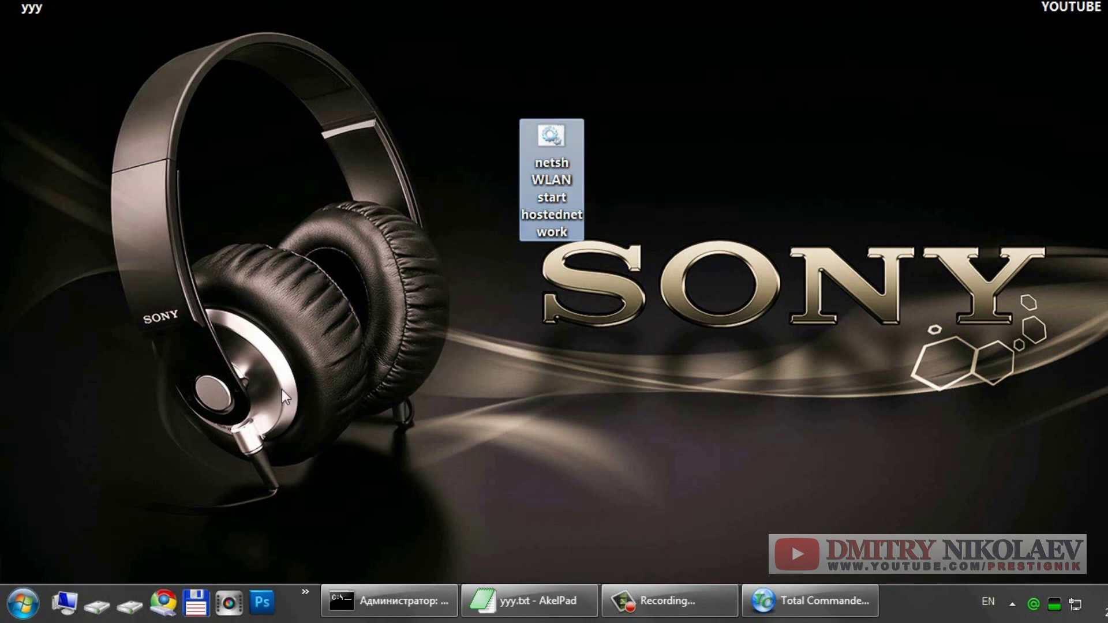
{"action": "left_click", "coordinate": [20, 607]}
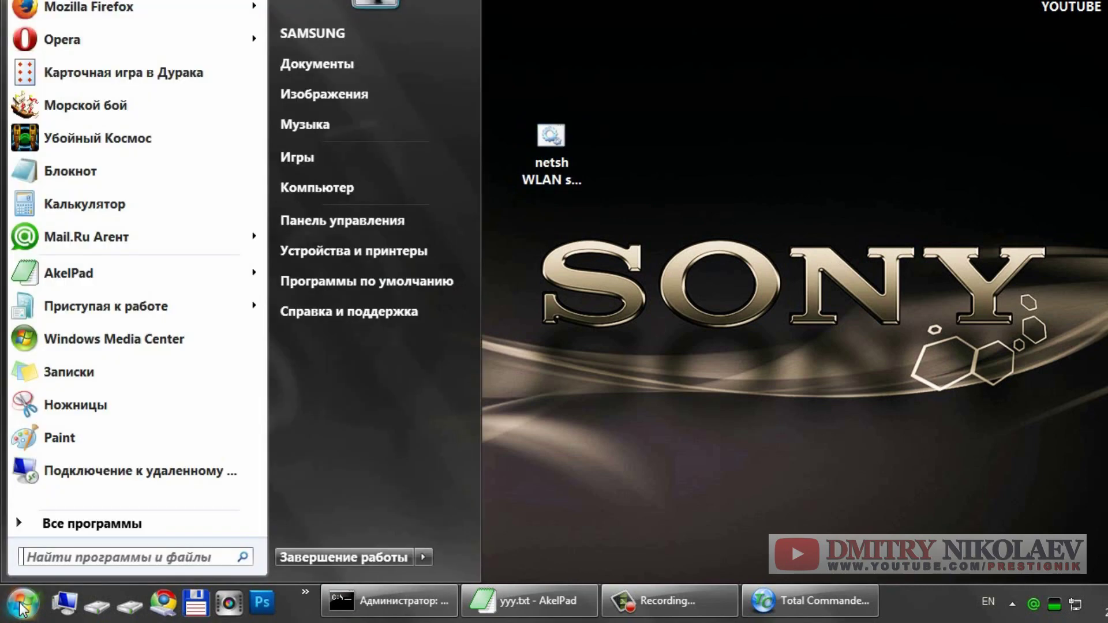
{"action": "left_click", "coordinate": [82, 525]}
{"action": "scroll", "coordinate": [256, 228], "scroll_direction": "up", "scroll_amount": 2}
{"action": "left_click_drag", "start_coordinate": [256, 228], "coordinate": [265, 283]}
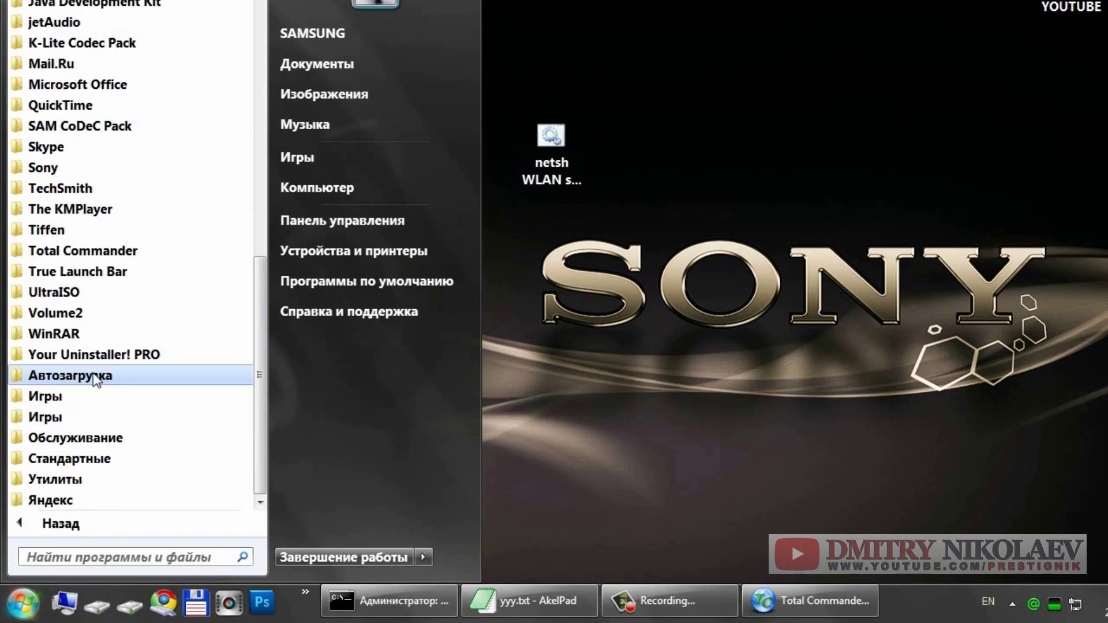
{"action": "left_click", "coordinate": [92, 373]}
{"action": "right_click", "coordinate": [76, 375]}
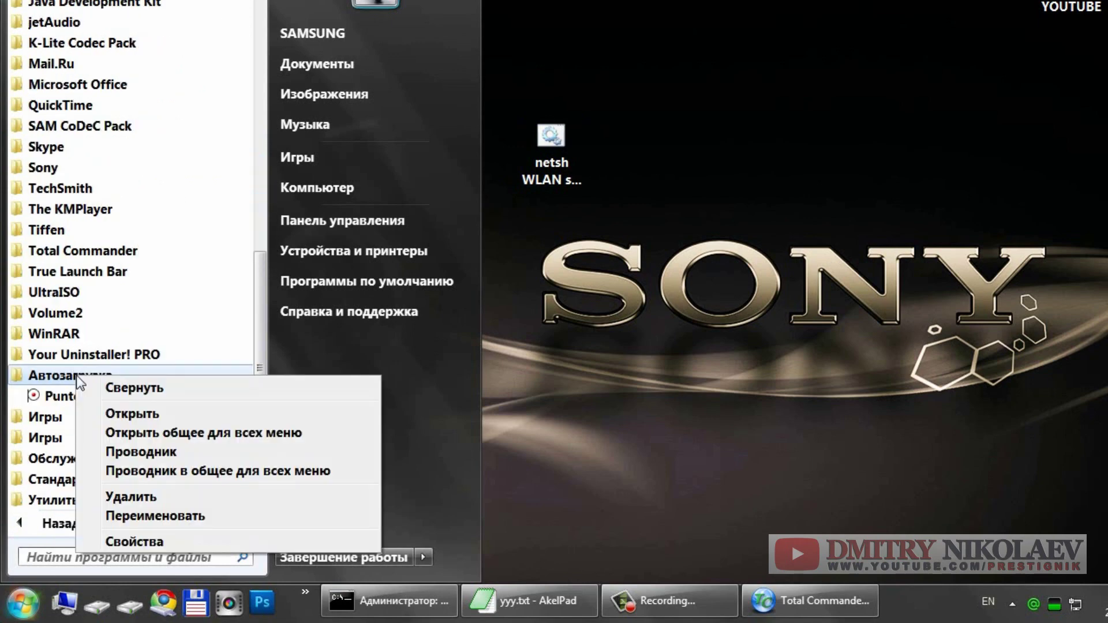
{"action": "left_click", "coordinate": [133, 413]}
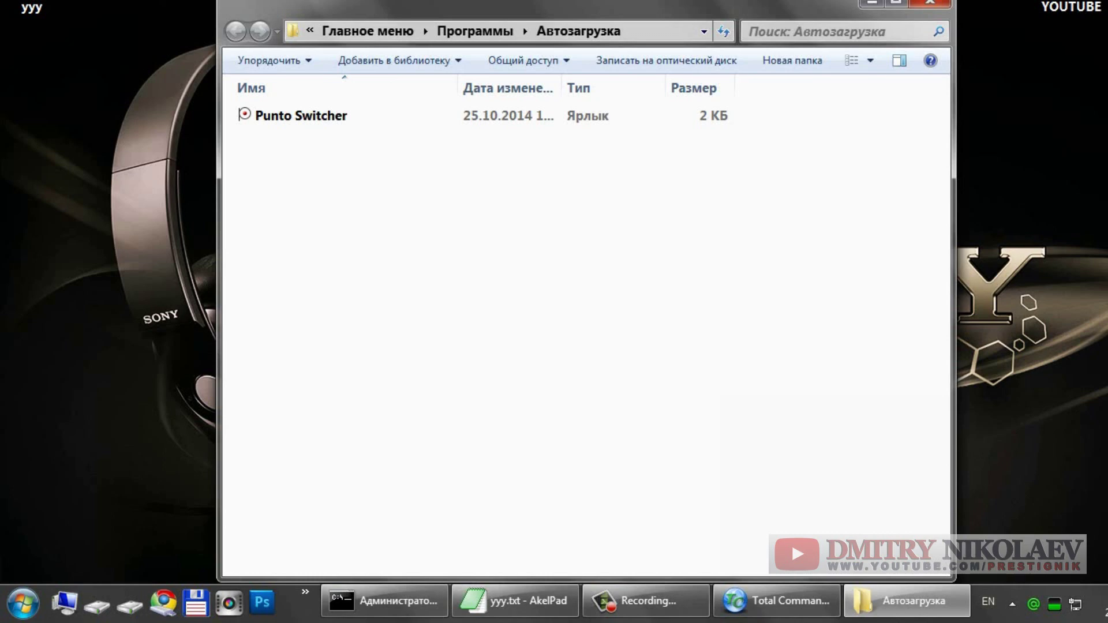
{"action": "left_click_drag", "start_coordinate": [454, 17], "coordinate": [658, 186]}
Step: Cut the netsh batch file from the desktop and paste it into Автозагрузка
{"action": "left_click_drag", "start_coordinate": [556, 140], "coordinate": [219, 141]}
{"action": "right_click", "coordinate": [219, 141]}
{"action": "left_click", "coordinate": [255, 437]}
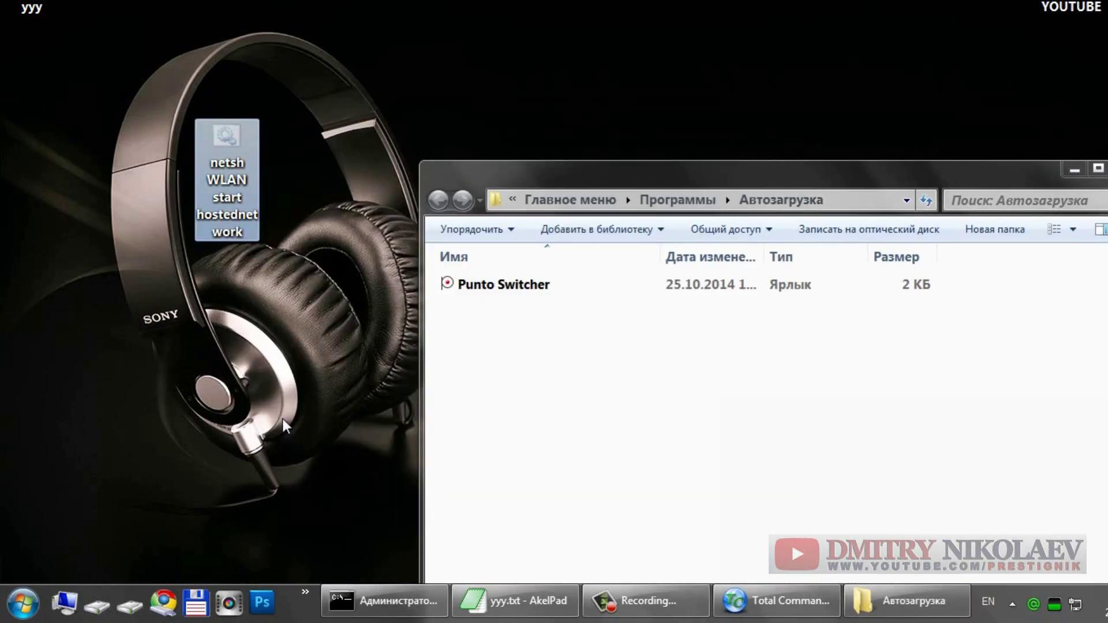
{"action": "left_click", "coordinate": [494, 369]}
{"action": "right_click", "coordinate": [494, 369]}
{"action": "left_click", "coordinate": [532, 236]}
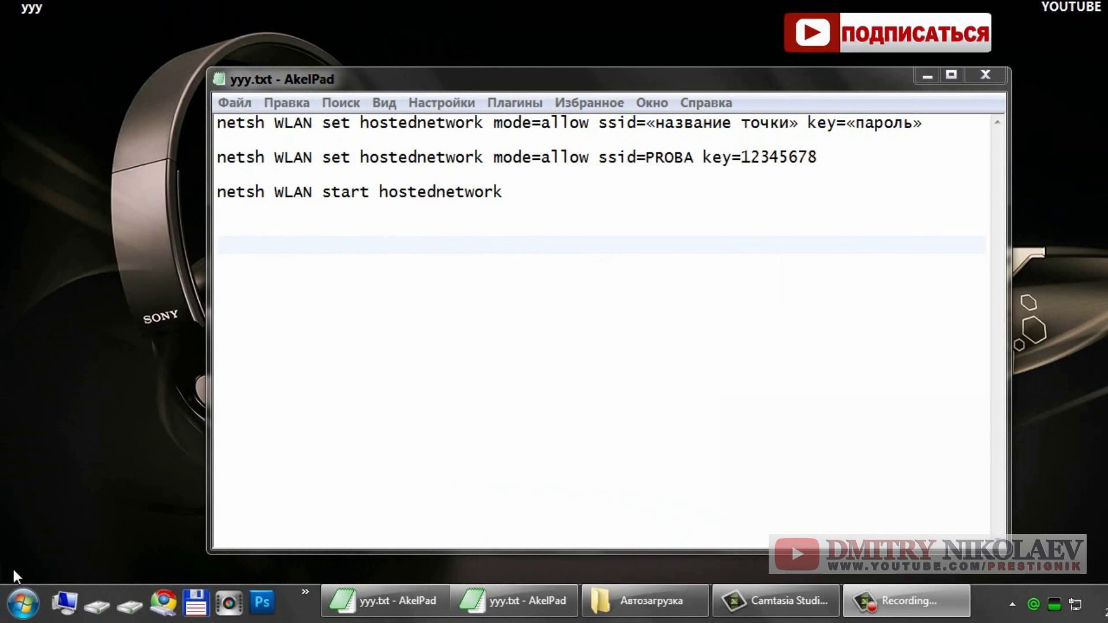
Step: Launch Командная строка from Стандартные as administrator
{"action": "left_click", "coordinate": [21, 604]}
{"action": "left_click", "coordinate": [86, 517]}
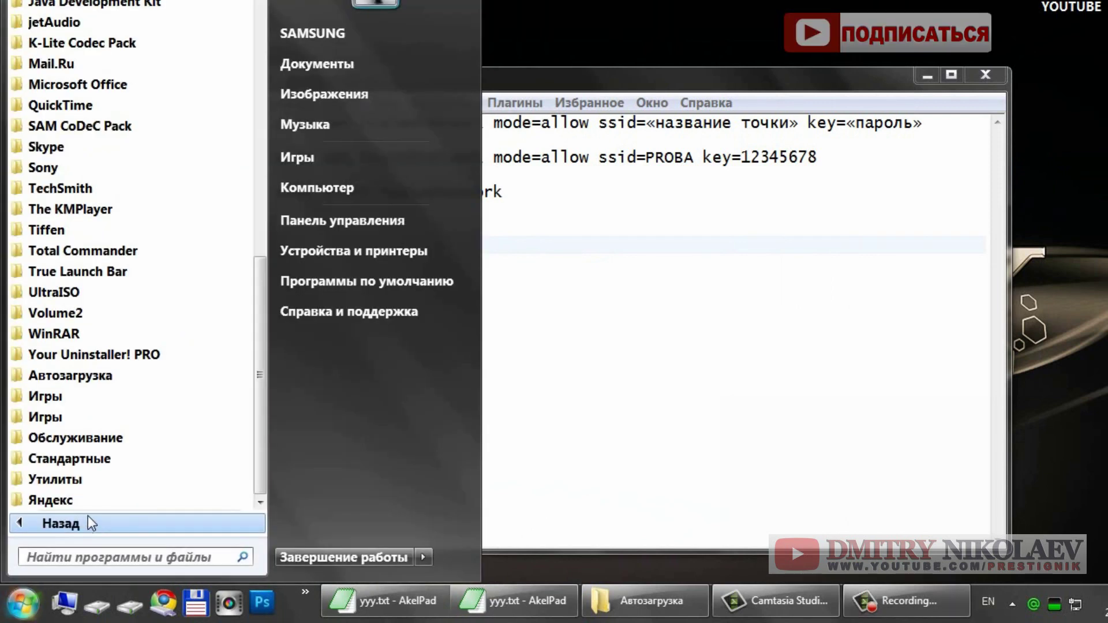
{"action": "left_click", "coordinate": [129, 457]}
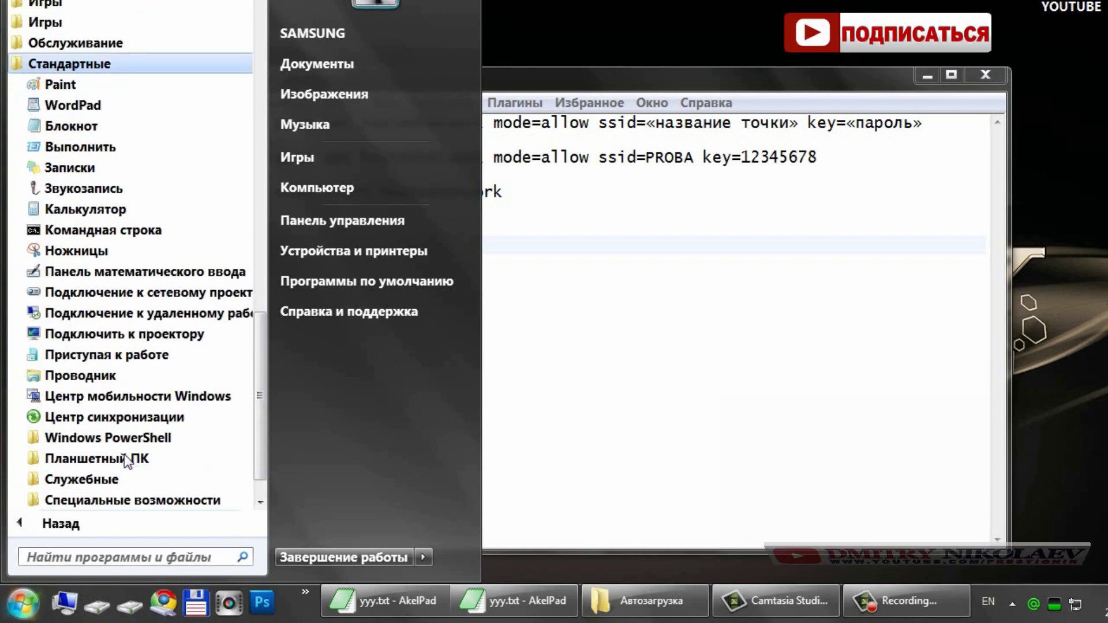
{"action": "right_click", "coordinate": [109, 230]}
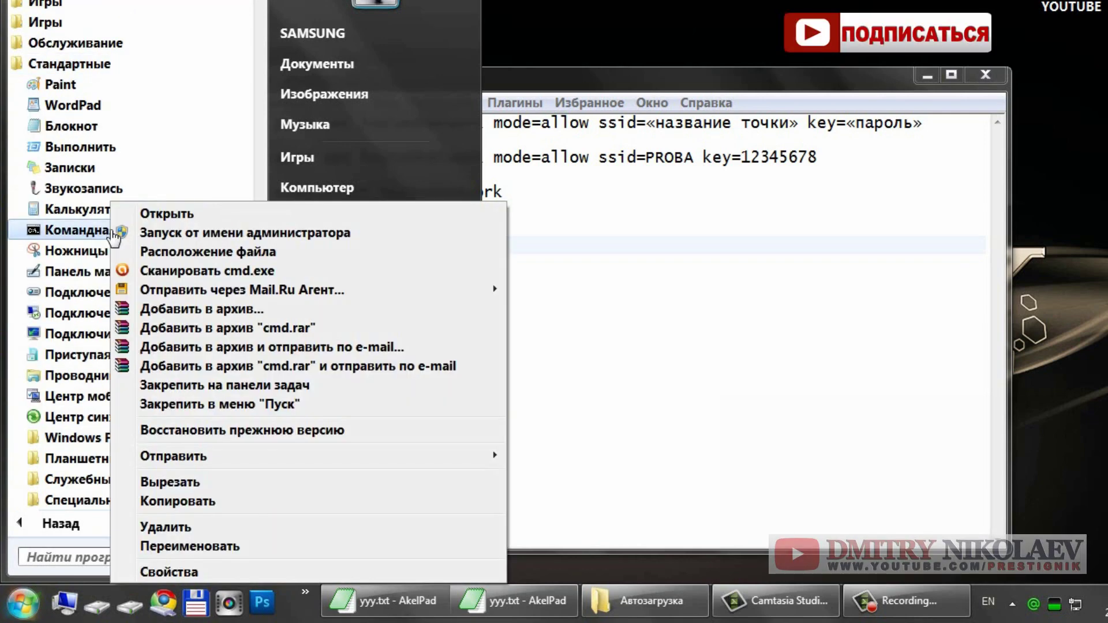
{"action": "left_click", "coordinate": [204, 234]}
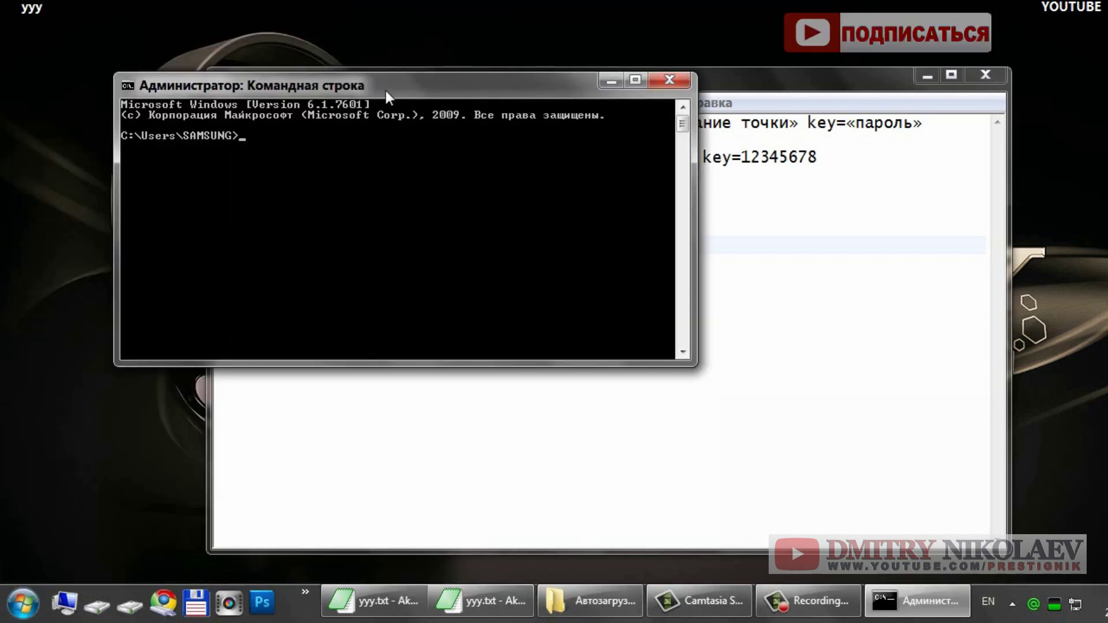
{"action": "left_click_drag", "start_coordinate": [385, 91], "coordinate": [511, 274]}
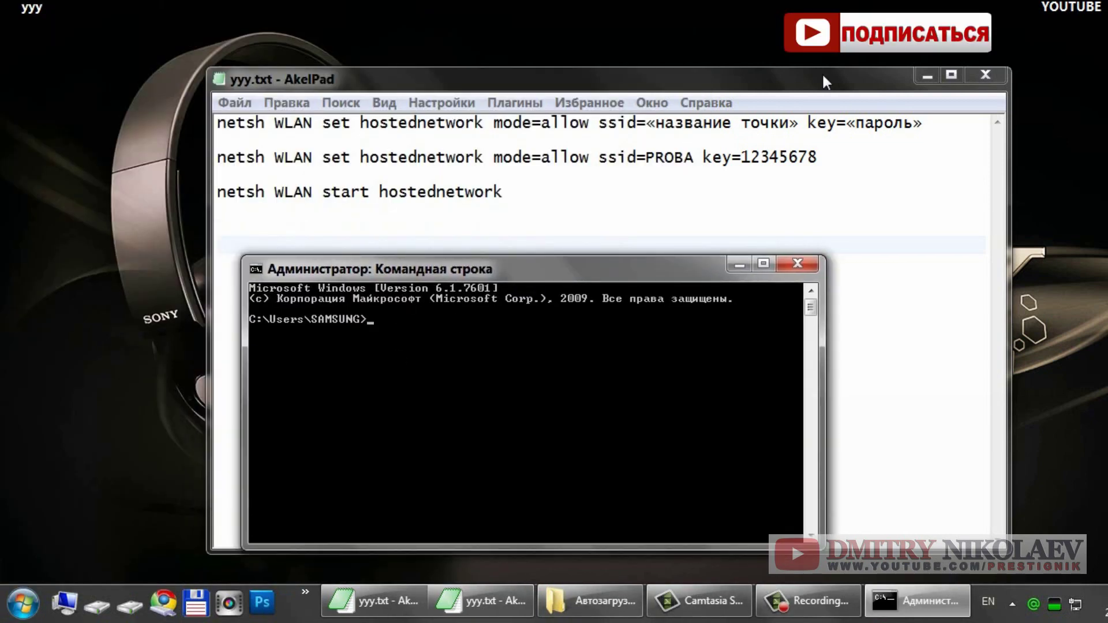
Step: Select the PROBA configuration line in AkelPad and arrange it beside the administrator prompt
{"action": "left_click", "coordinate": [819, 157]}
{"action": "left_click_drag", "start_coordinate": [818, 157], "coordinate": [231, 156]}
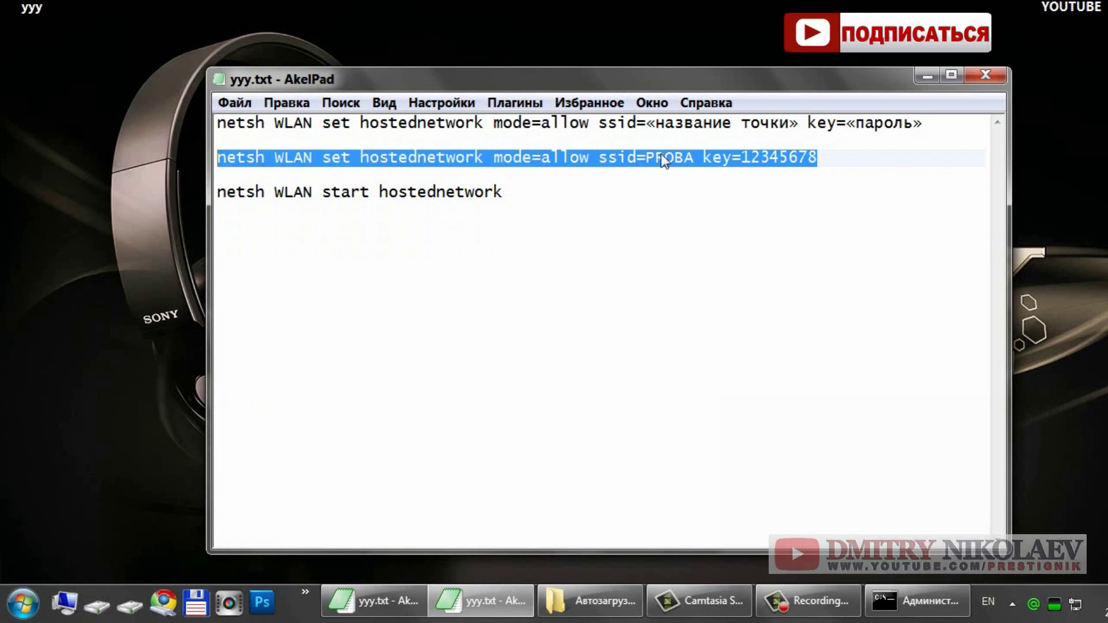
{"action": "left_click_drag", "start_coordinate": [716, 77], "coordinate": [733, 317]}
{"action": "left_click", "coordinate": [665, 278]}
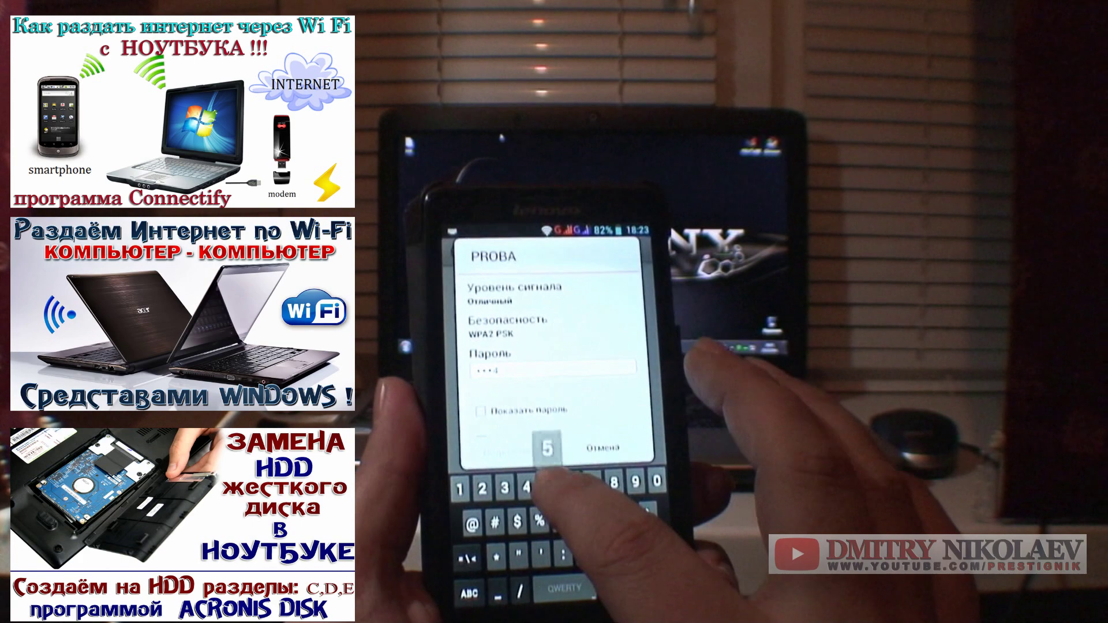
Step: Finish entering the PROBA network password and connect the phone to PROBA
{"action": "type", "text": "567"}
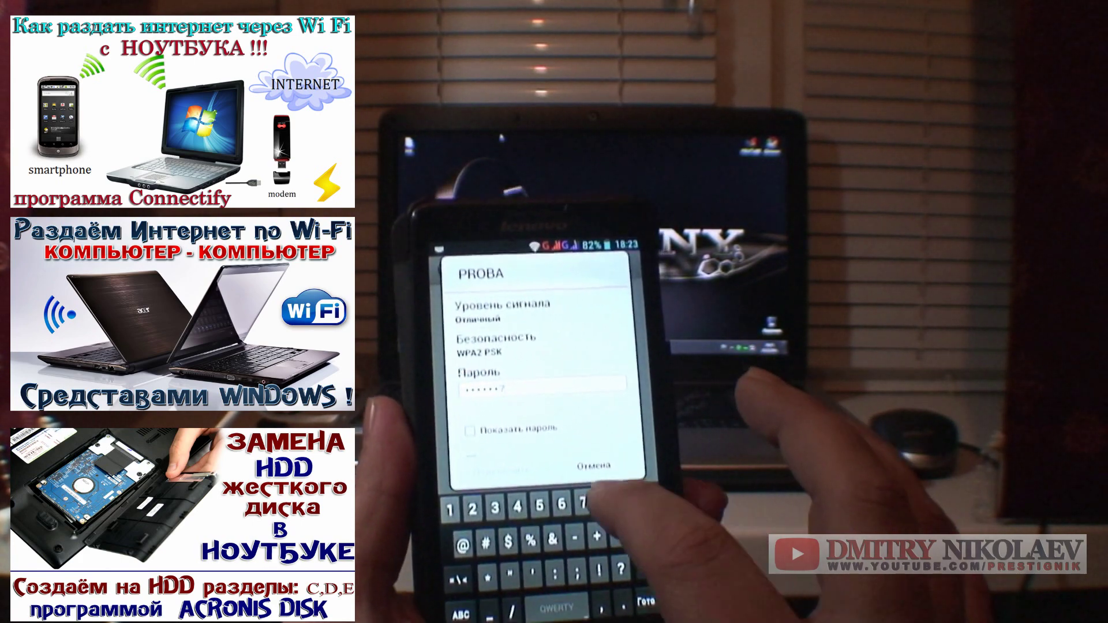
{"action": "type", "text": "8"}
{"action": "key", "text": "Return"}
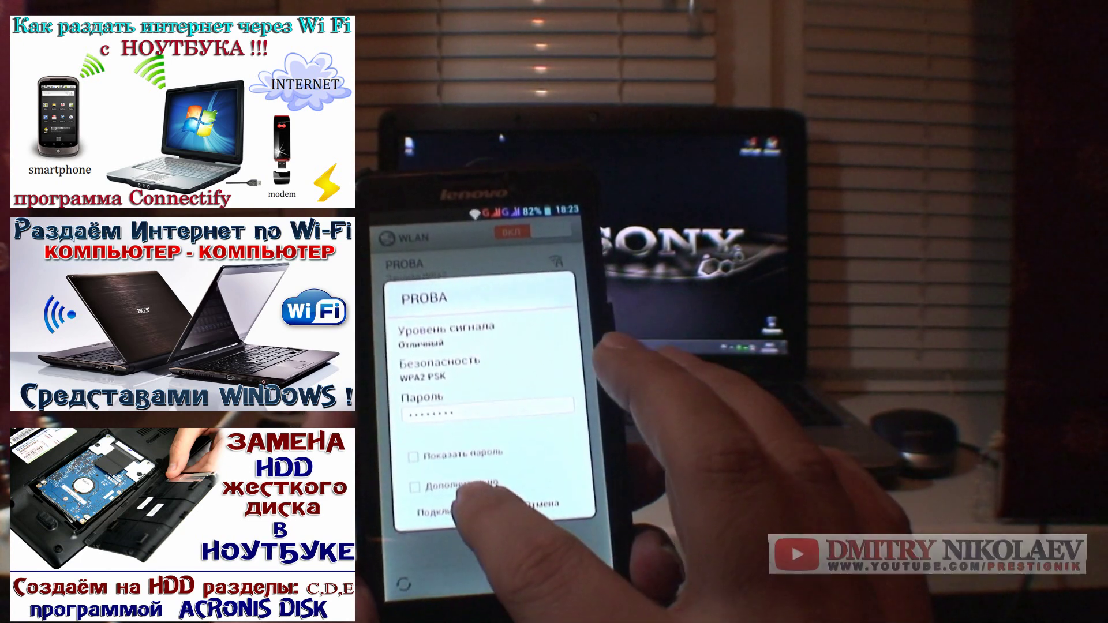
{"action": "left_click", "coordinate": [441, 511]}
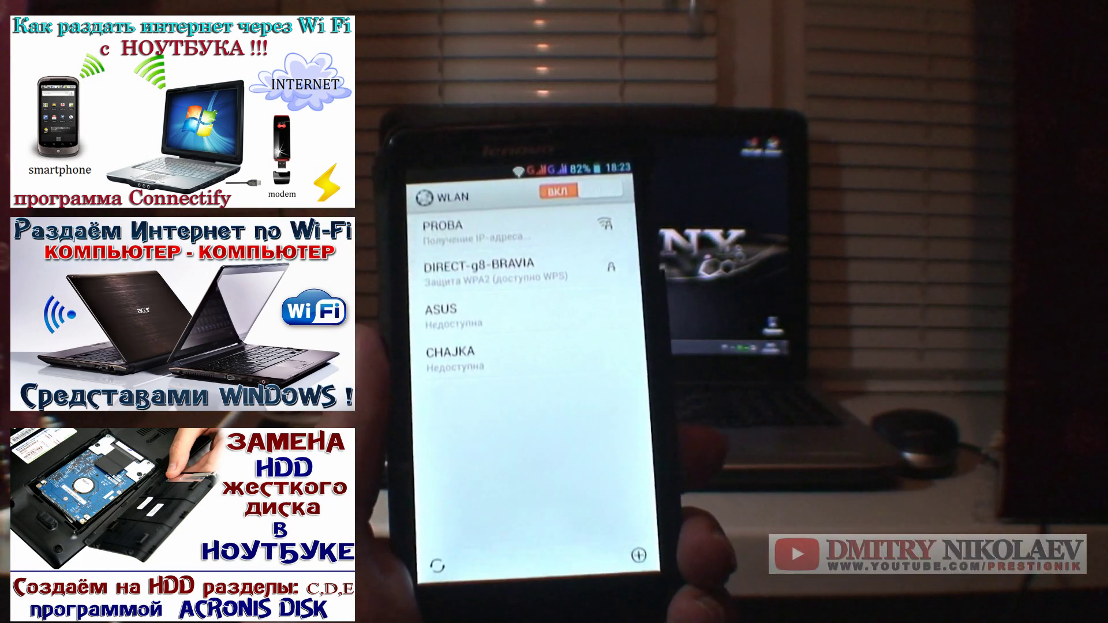